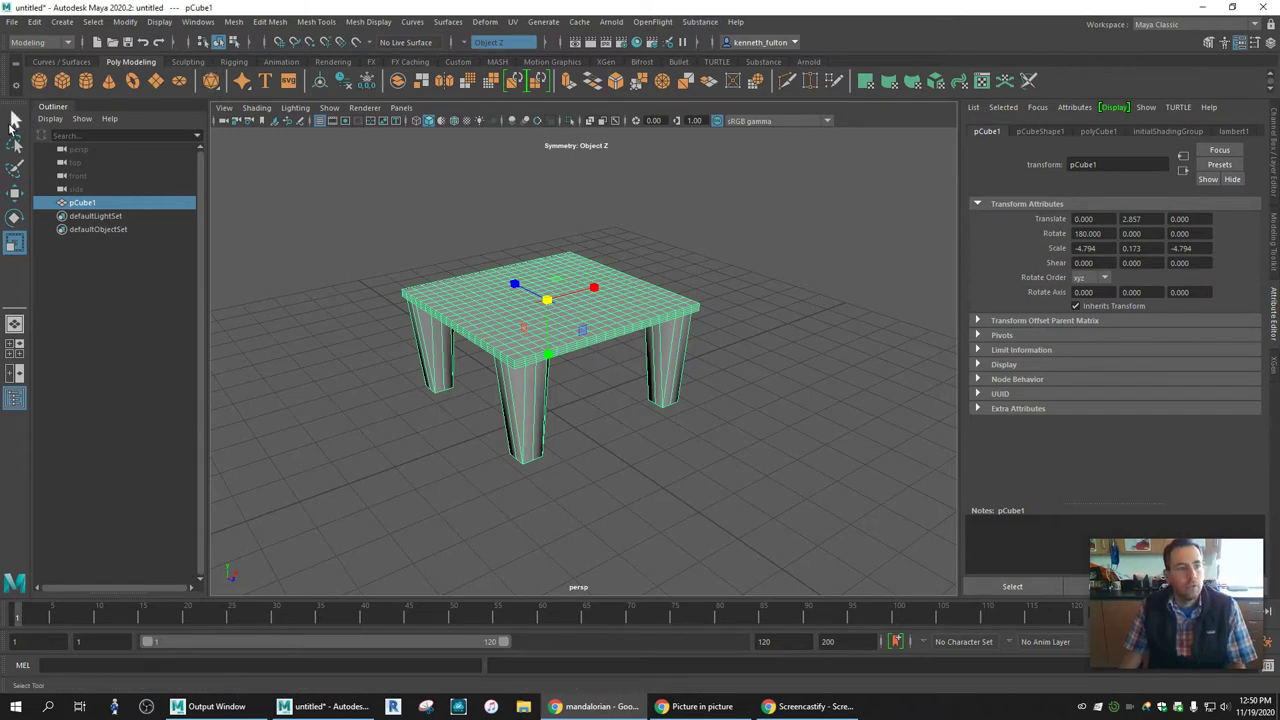
Step: Switch to the Select tool and orbit the view to look beneath the table
{"action": "left_click", "coordinate": [14, 119]}
{"action": "scroll", "coordinate": [500, 261], "scroll_direction": "up", "scroll_amount": 3}
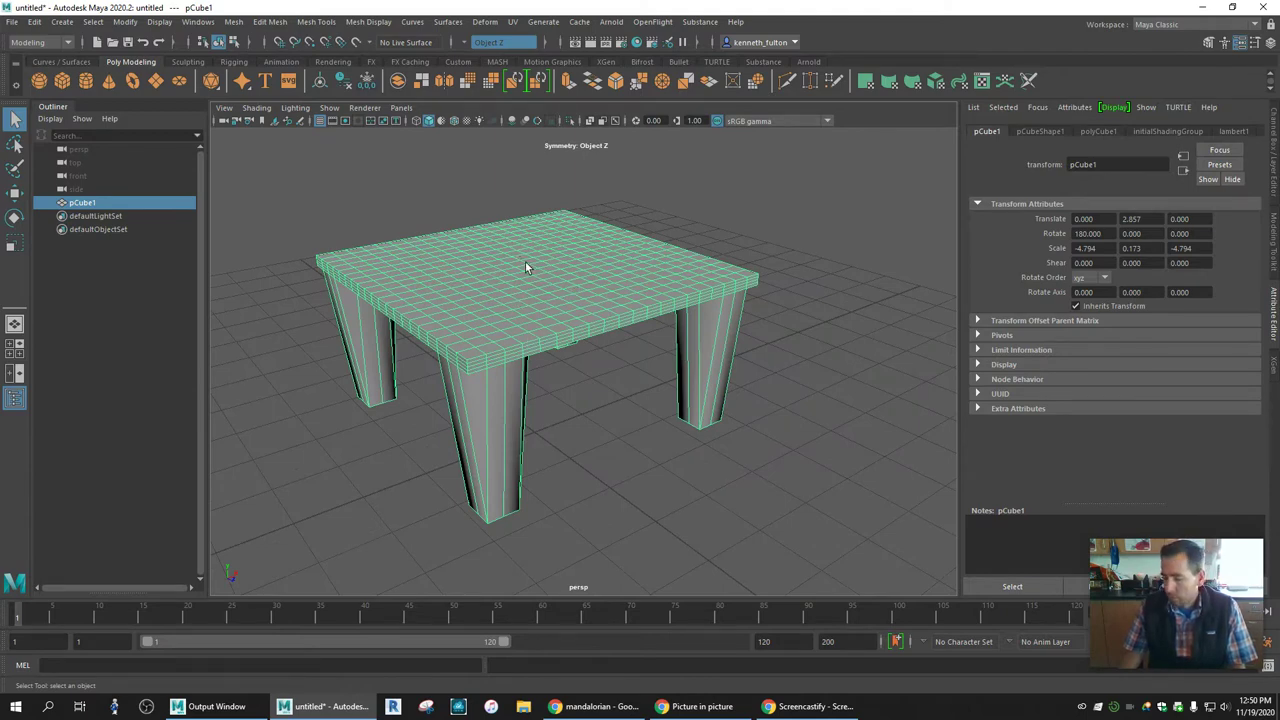
{"action": "mouse_move", "coordinate": [517, 262]}
{"action": "left_mouse_down", "text": "alt"}
{"action": "mouse_move", "coordinate": [534, 267]}
{"action": "mouse_move", "coordinate": [519, 230]}
{"action": "mouse_move", "coordinate": [547, 338]}
{"action": "left_mouse_up", "text": "alt"}
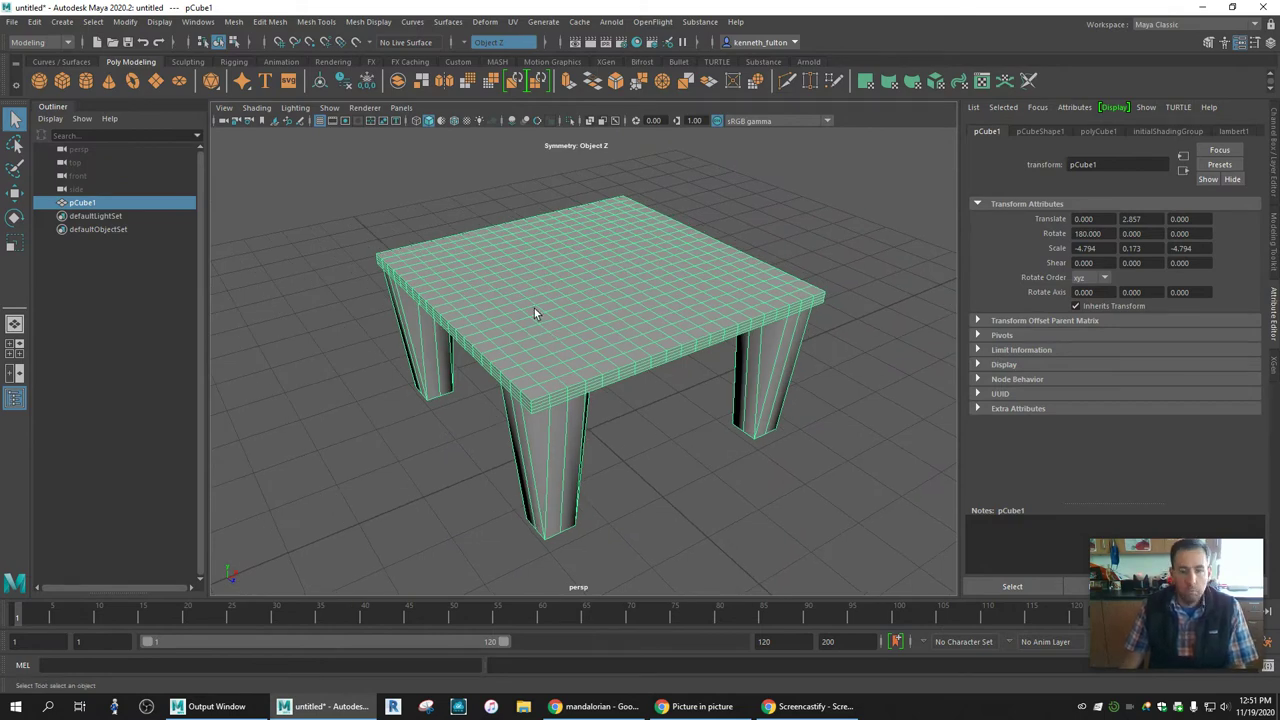
Step: Turn modelling symmetry Off, zoom out, and create a polygon plane
{"action": "left_click", "coordinate": [468, 45]}
{"action": "left_click", "coordinate": [478, 57]}
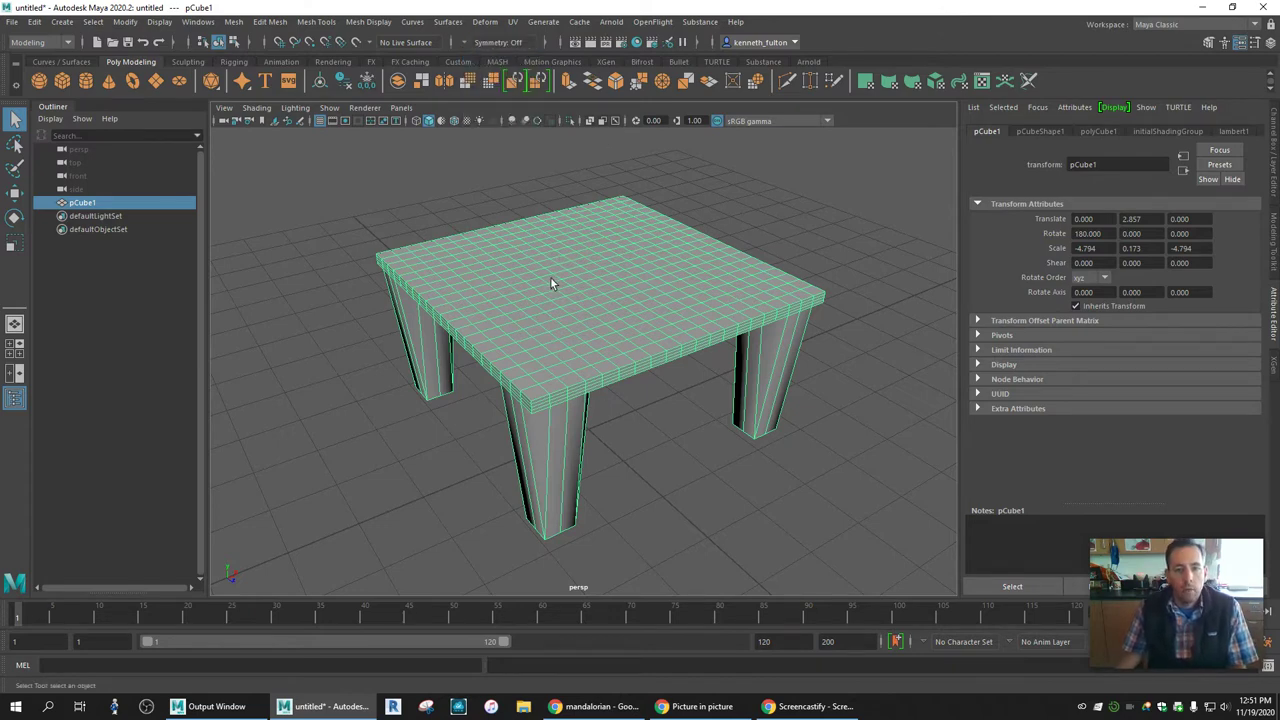
{"action": "scroll", "coordinate": [541, 276], "scroll_direction": "down", "scroll_amount": 5}
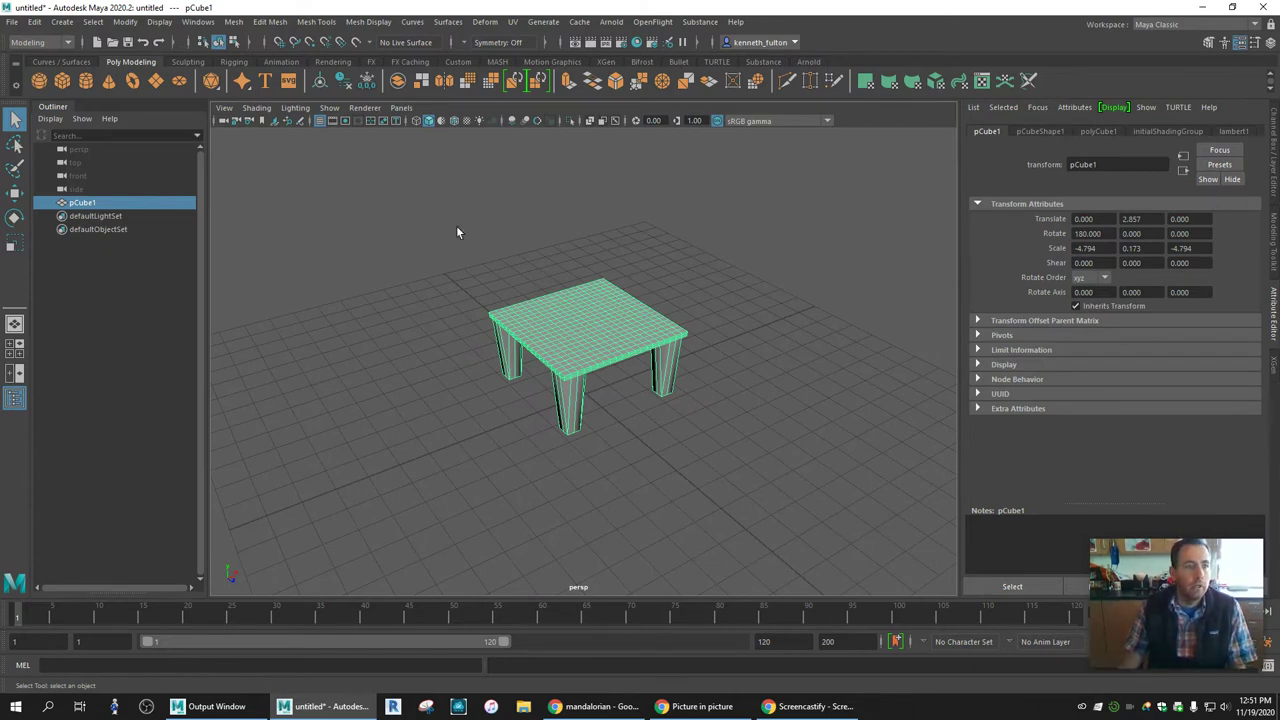
{"action": "left_click", "coordinate": [155, 82]}
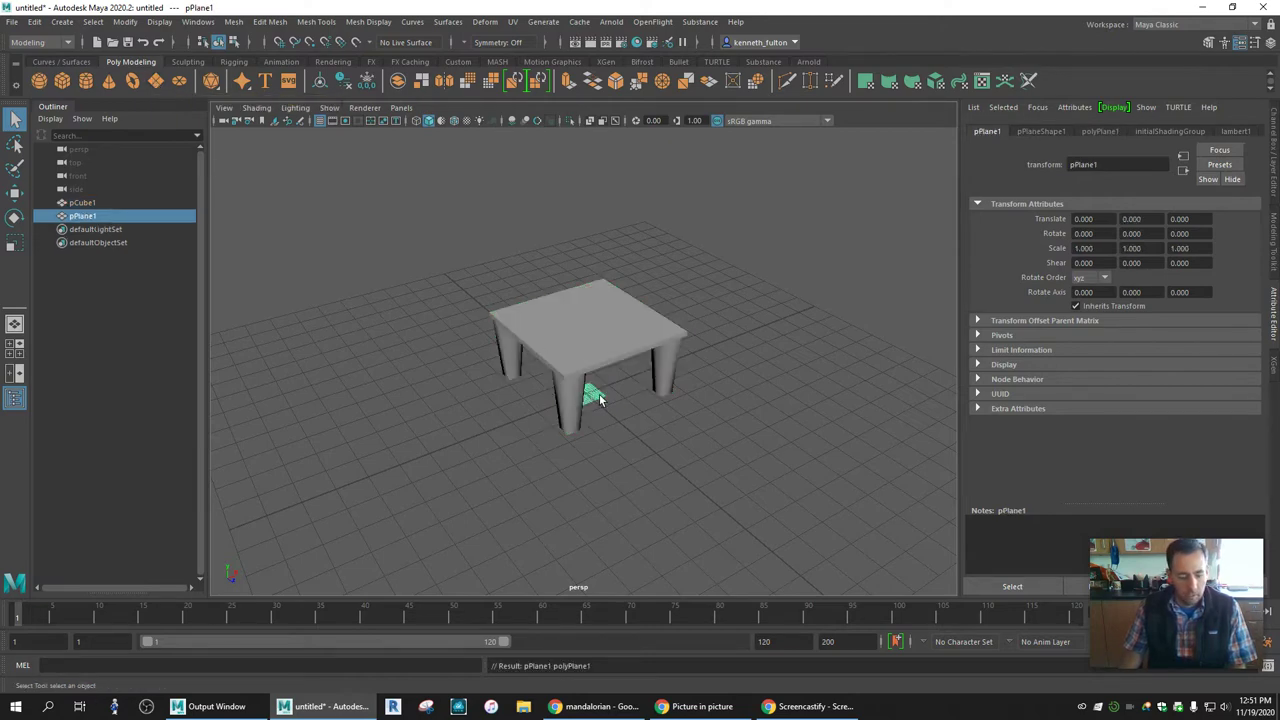
Step: Scale pPlane1 up to 7.299 and raise it above the table top
{"action": "key", "text": "r"}
{"action": "left_click_drag", "start_coordinate": [592, 393], "coordinate": [710, 329]}
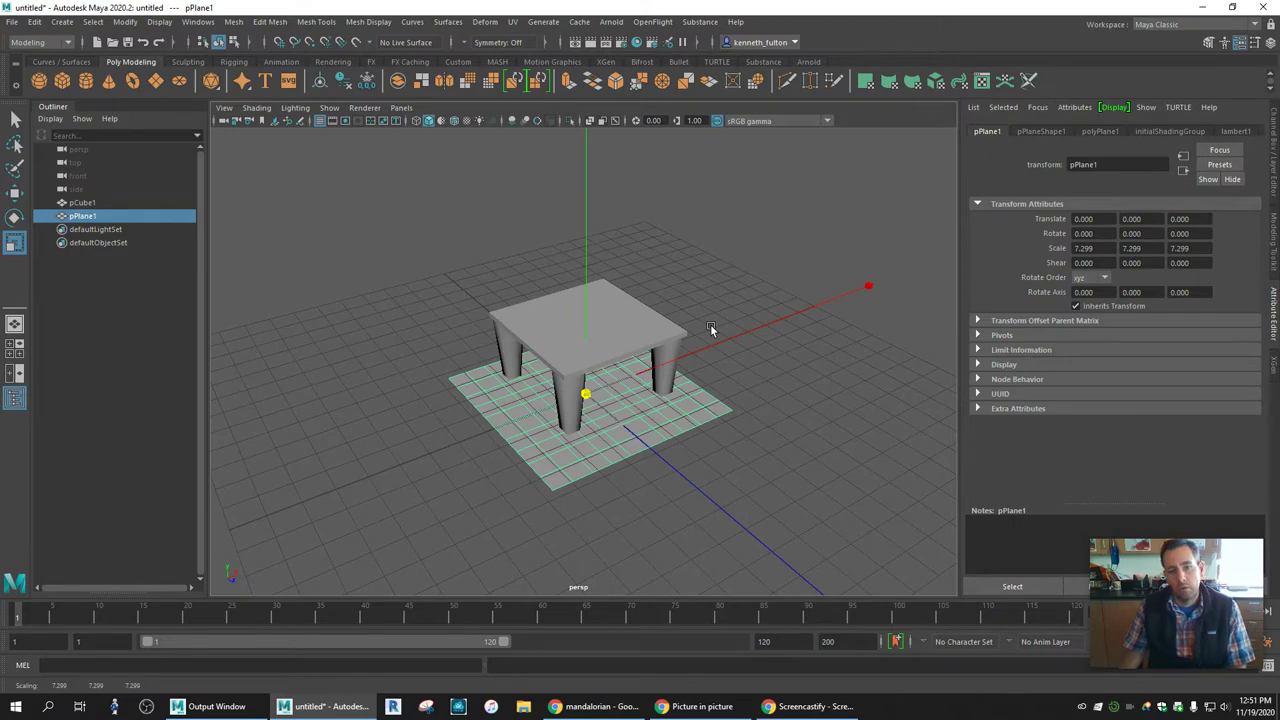
{"action": "left_click_drag", "start_coordinate": [710, 325], "coordinate": [710, 325]}
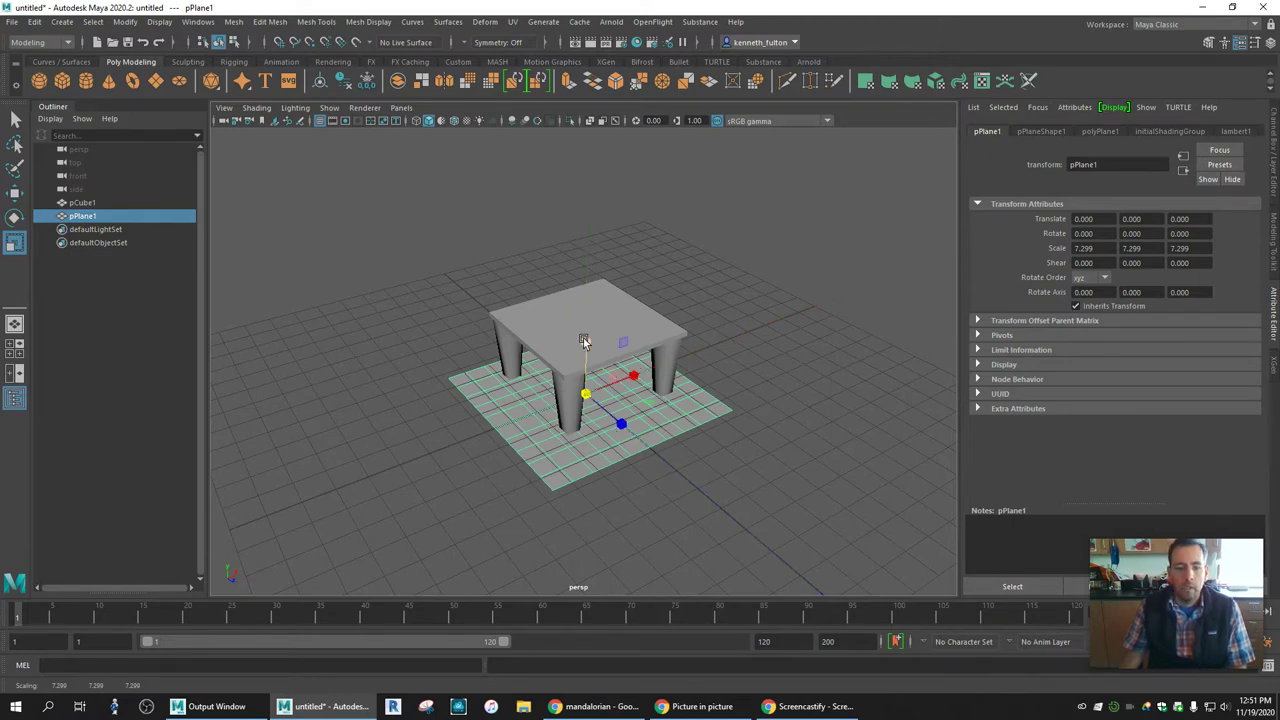
{"action": "key", "text": "w"}
{"action": "mouse_move", "coordinate": [585, 340]}
{"action": "left_mouse_down"}
{"action": "mouse_move", "coordinate": [578, 220]}
{"action": "mouse_move", "coordinate": [582, 255]}
{"action": "left_mouse_up"}
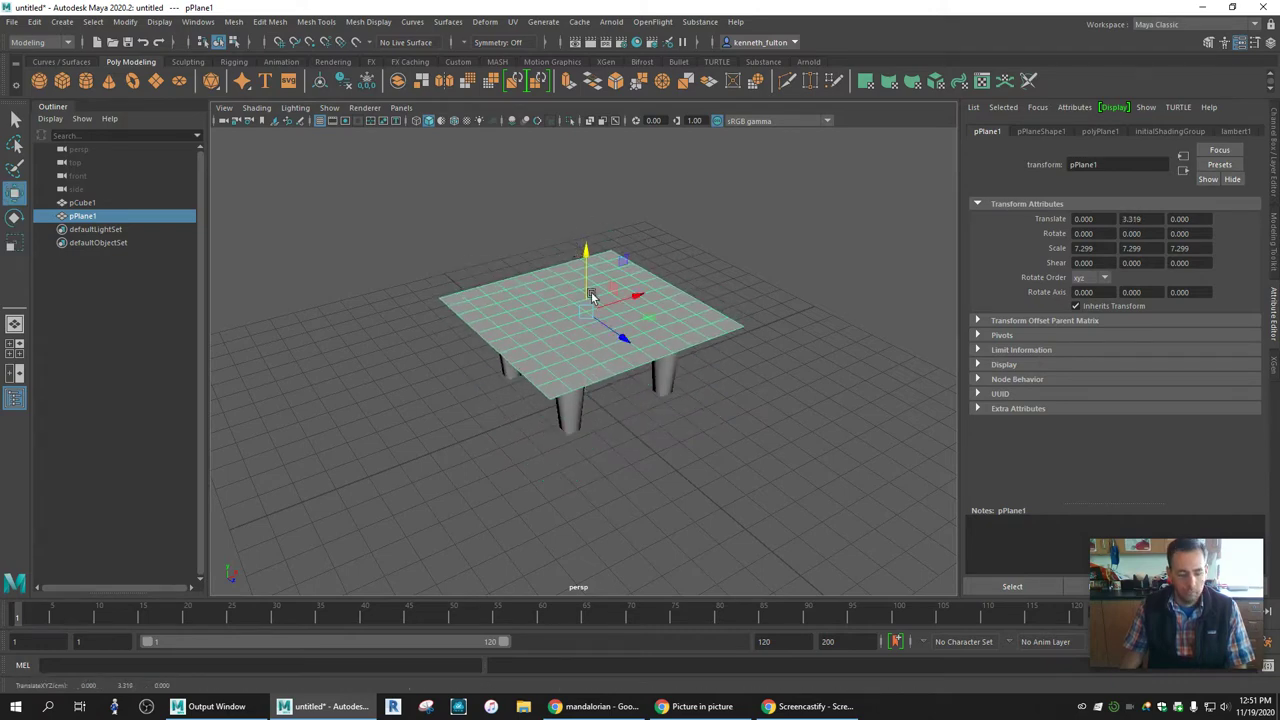
{"action": "mouse_move", "coordinate": [590, 372]}
{"action": "left_mouse_down", "text": "alt"}
{"action": "mouse_move", "coordinate": [650, 340]}
{"action": "mouse_move", "coordinate": [591, 268]}
{"action": "mouse_move", "coordinate": [591, 357]}
{"action": "mouse_move", "coordinate": [620, 364]}
{"action": "mouse_move", "coordinate": [566, 355]}
{"action": "mouse_move", "coordinate": [609, 366]}
{"action": "mouse_move", "coordinate": [570, 367]}
{"action": "mouse_move", "coordinate": [604, 372]}
{"action": "mouse_move", "coordinate": [578, 359]}
{"action": "mouse_move", "coordinate": [589, 365]}
{"action": "left_mouse_up", "text": "alt"}
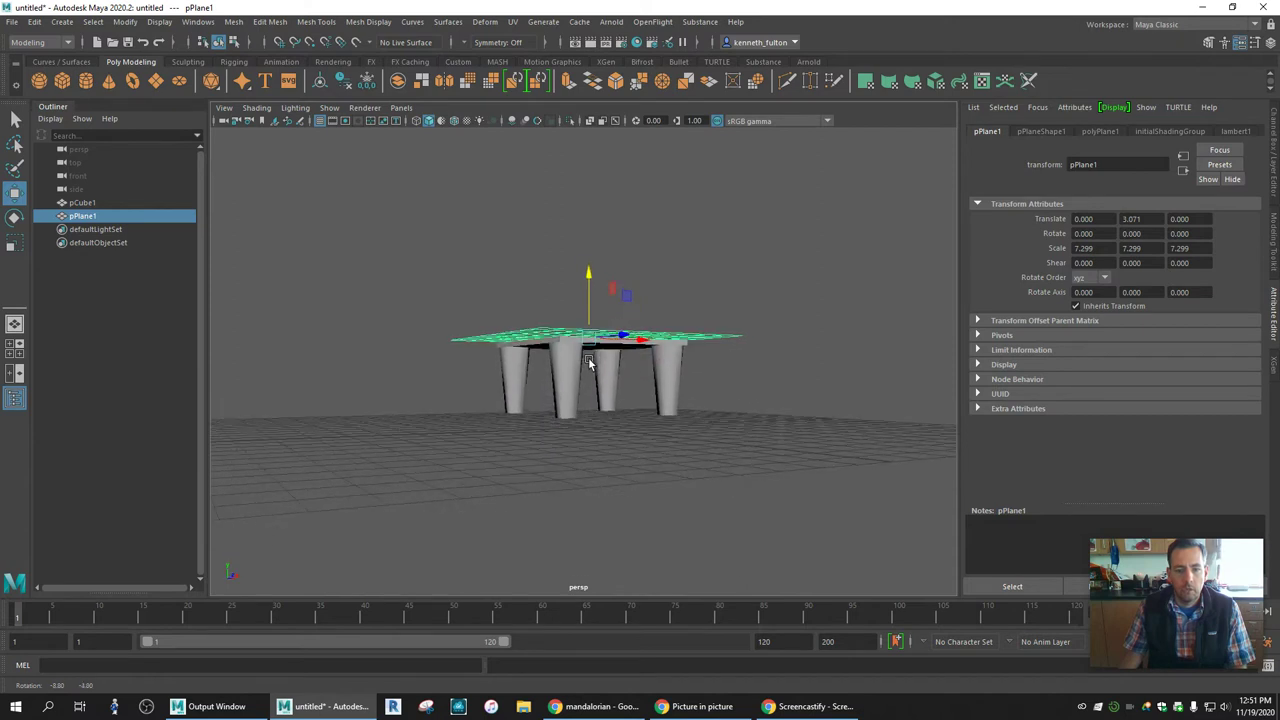
Step: Lower the table pCube1 slightly, to Y 2.420
{"action": "left_click", "coordinate": [567, 371]}
{"action": "left_click_drag", "start_coordinate": [587, 283], "coordinate": [590, 298]}
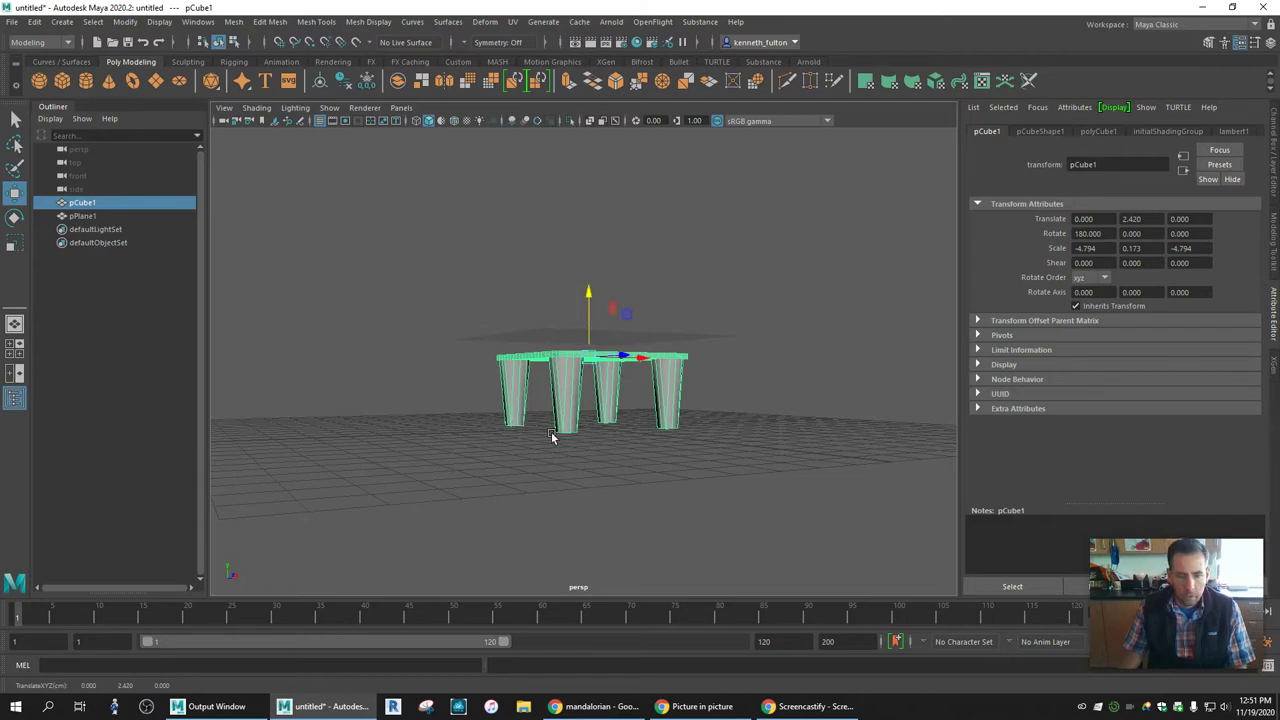
{"action": "scroll", "coordinate": [560, 443], "scroll_direction": "up", "scroll_amount": 3}
{"action": "scroll", "coordinate": [605, 480], "scroll_direction": "up", "scroll_amount": 3}
{"action": "left_click_drag", "start_coordinate": [610, 492], "coordinate": [612, 484], "text": "alt"}
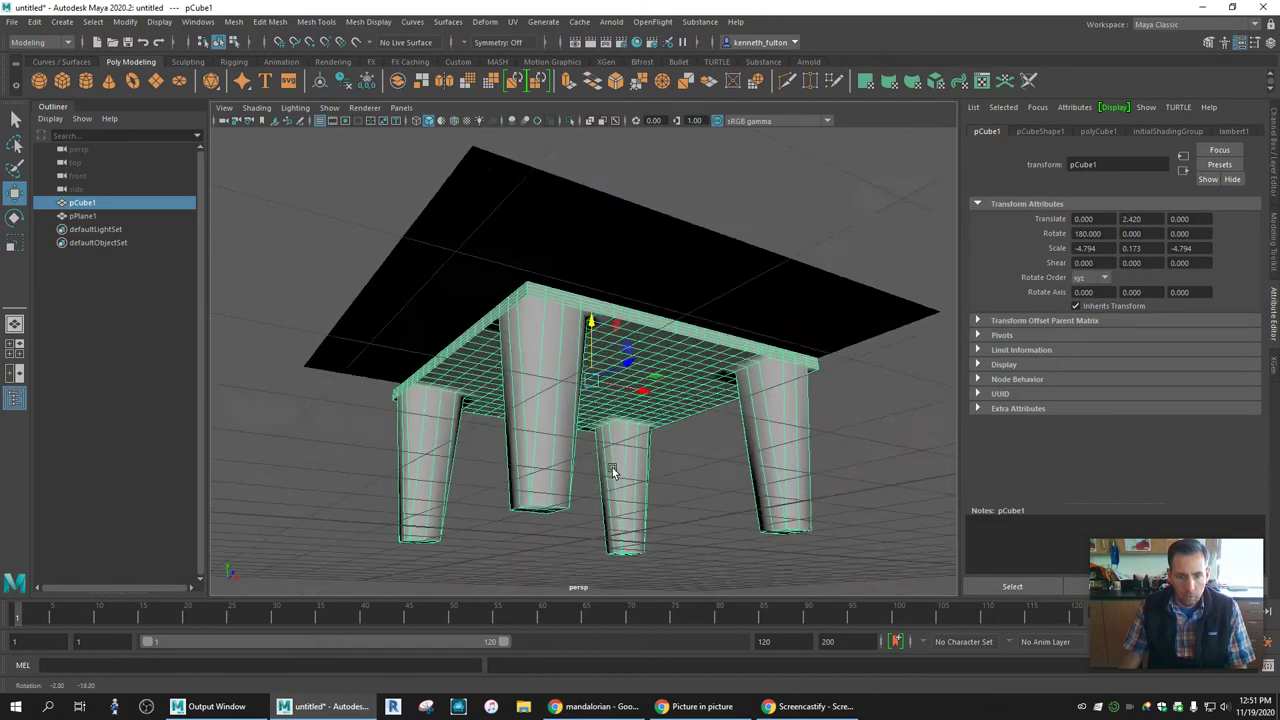
{"action": "left_click_drag", "start_coordinate": [612, 484], "coordinate": [617, 500], "text": "alt"}
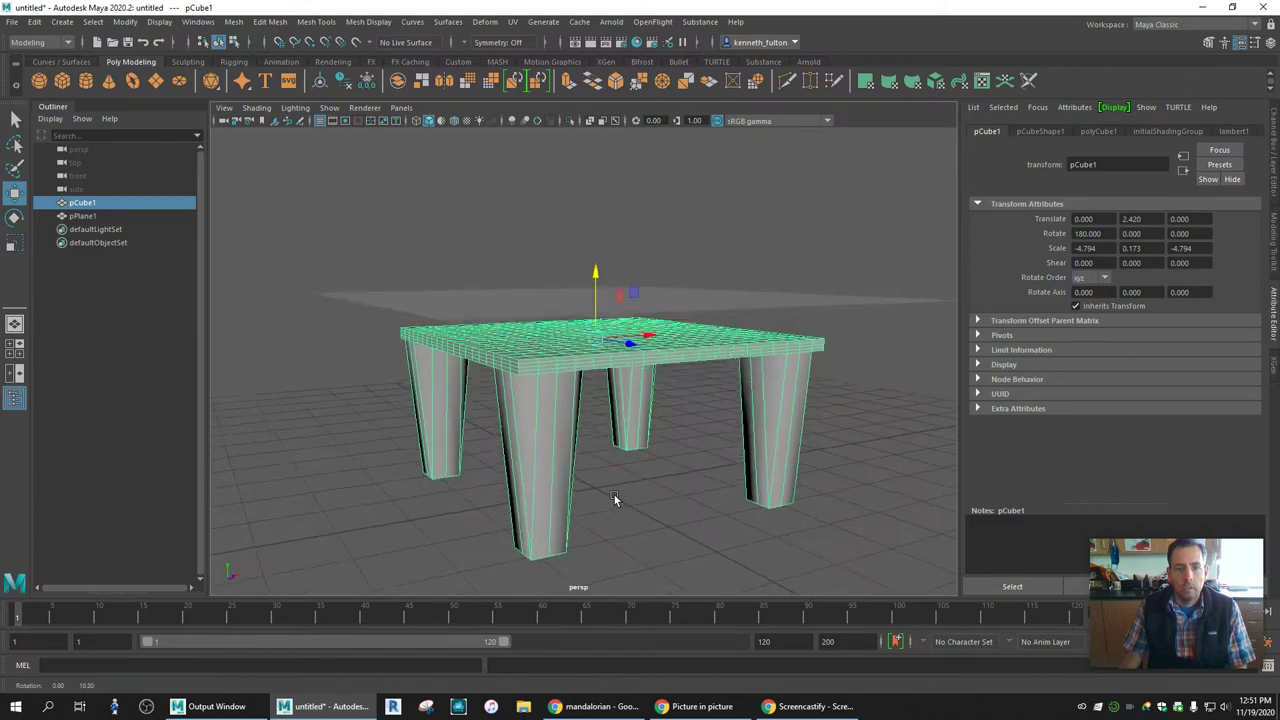
Step: Lower pPlane1 to Y 2.524 so it lies almost flush on the table top
{"action": "left_click", "coordinate": [650, 293]}
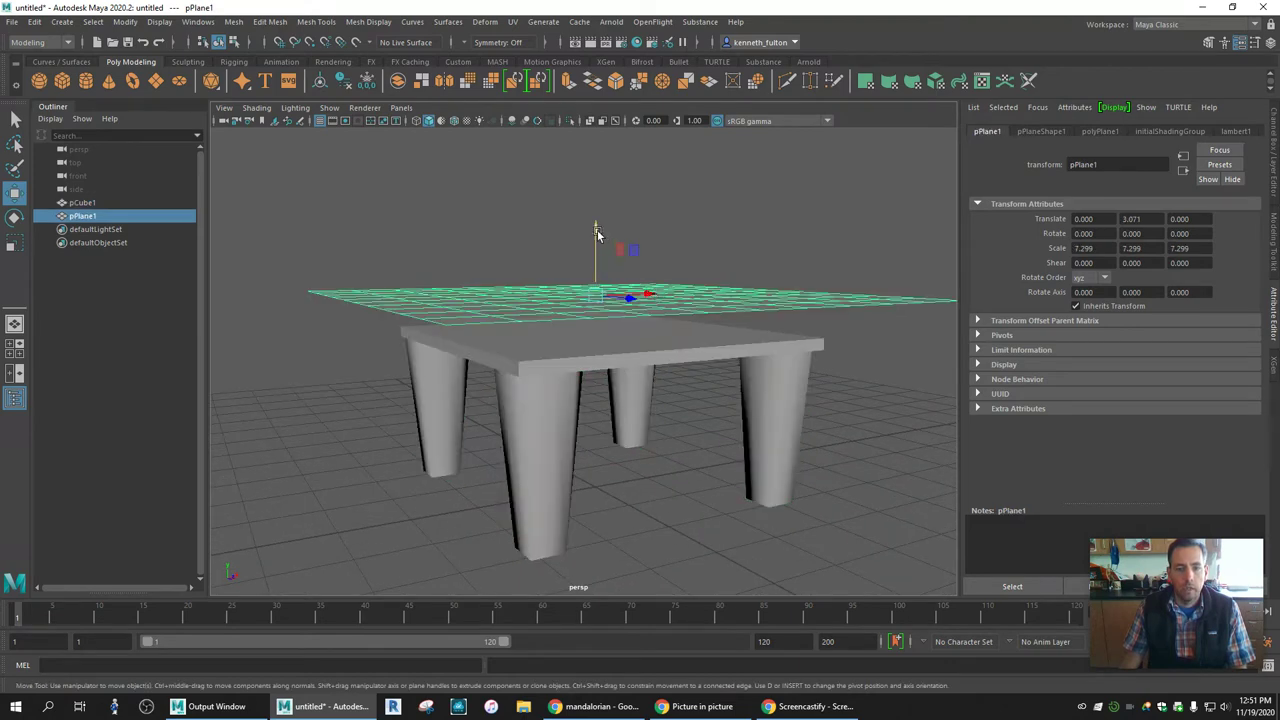
{"action": "left_click_drag", "start_coordinate": [597, 230], "coordinate": [593, 263]}
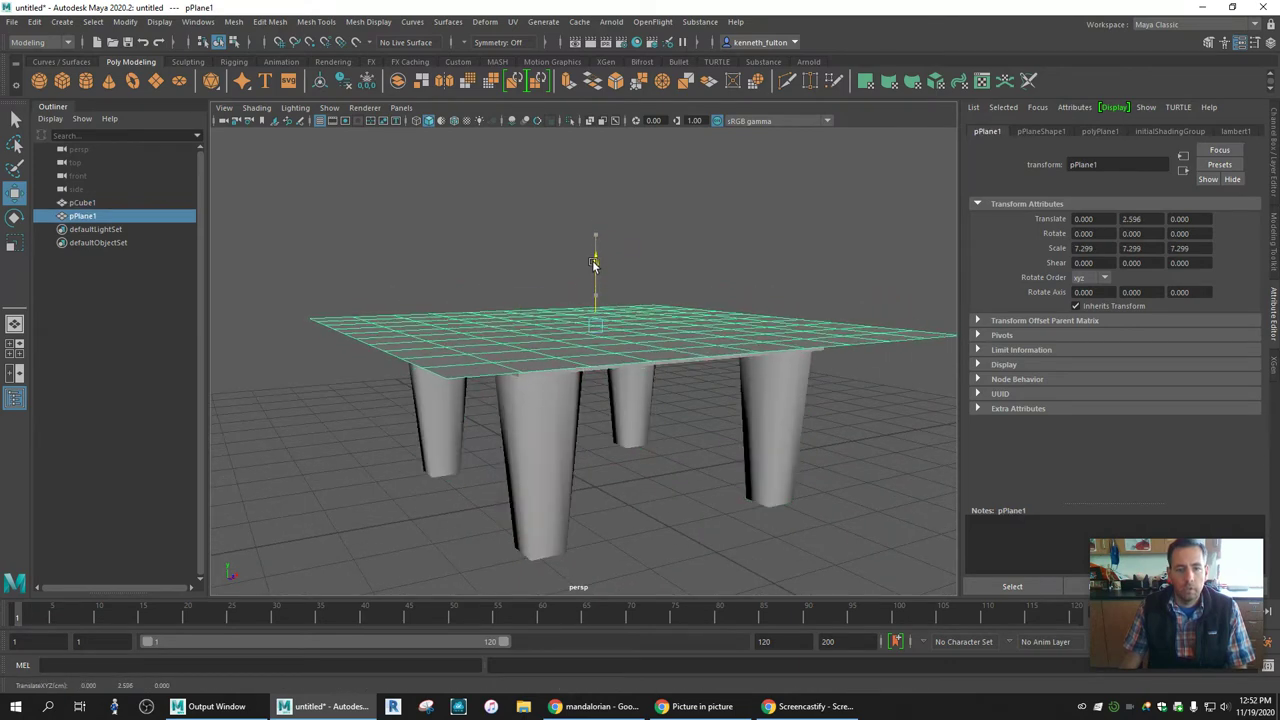
{"action": "mouse_move", "coordinate": [612, 457]}
{"action": "left_mouse_down", "text": "alt"}
{"action": "mouse_move", "coordinate": [614, 434]}
{"action": "mouse_move", "coordinate": [614, 455]}
{"action": "left_mouse_up", "text": "alt"}
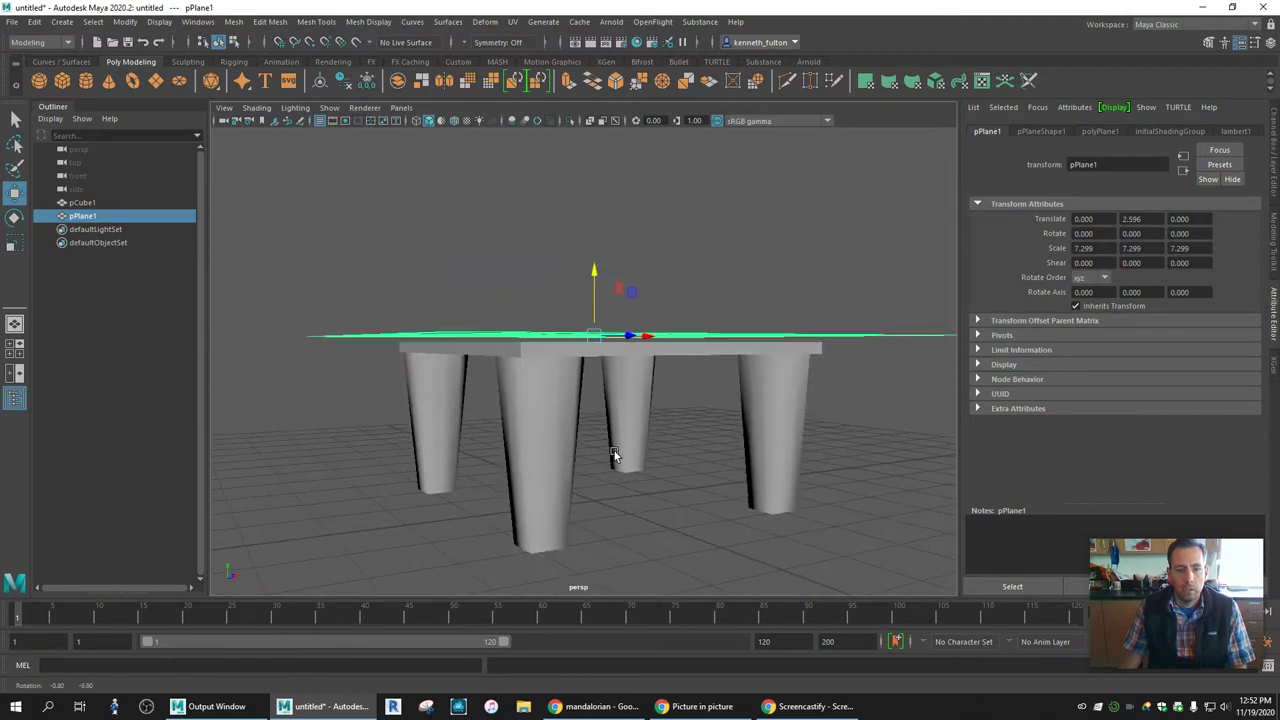
{"action": "left_click_drag", "start_coordinate": [596, 292], "coordinate": [596, 299]}
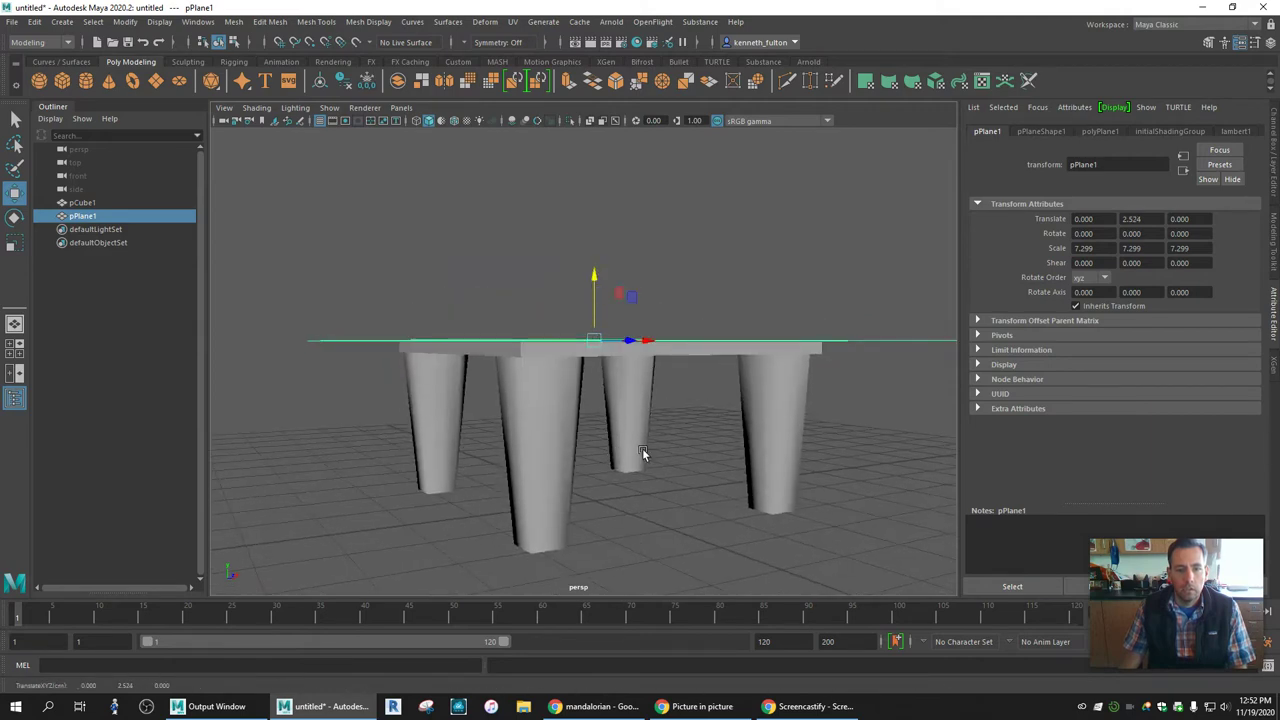
{"action": "left_click_drag", "start_coordinate": [642, 448], "coordinate": [654, 468], "text": "alt"}
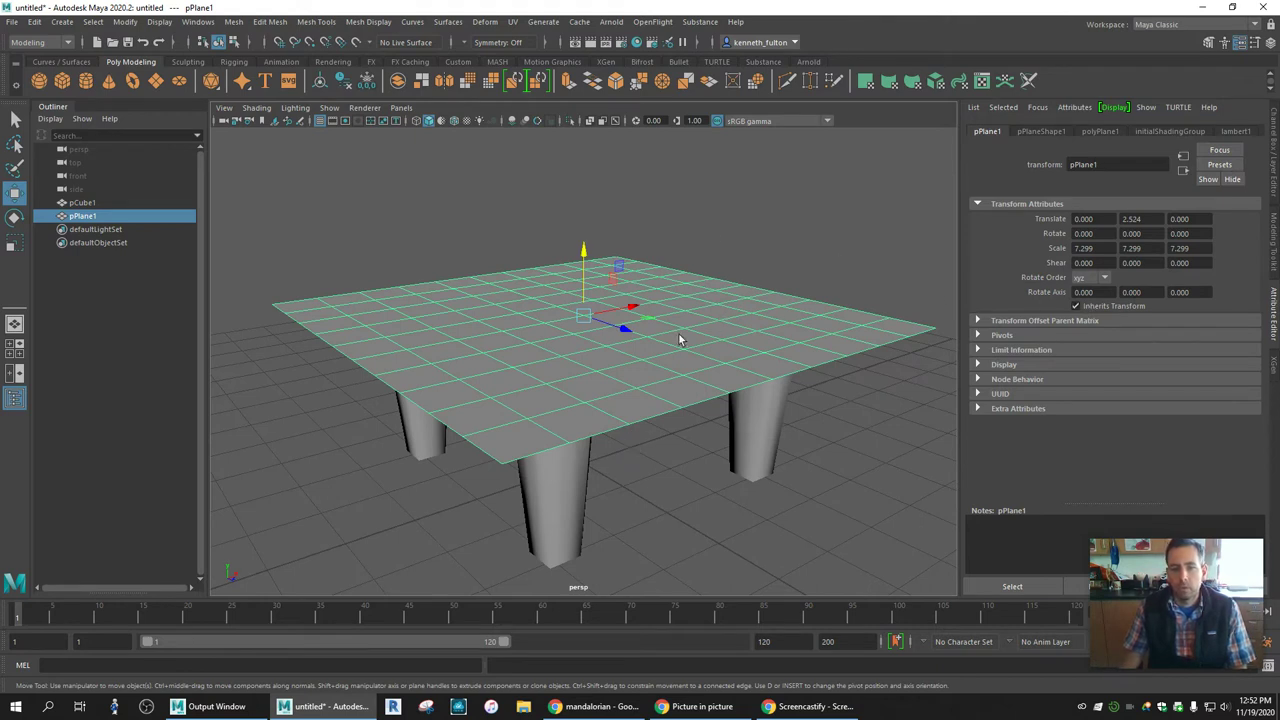
Step: Set polyPlane1's Subdivisions Width and Subdivisions Height to 50
{"action": "left_click", "coordinate": [1107, 132]}
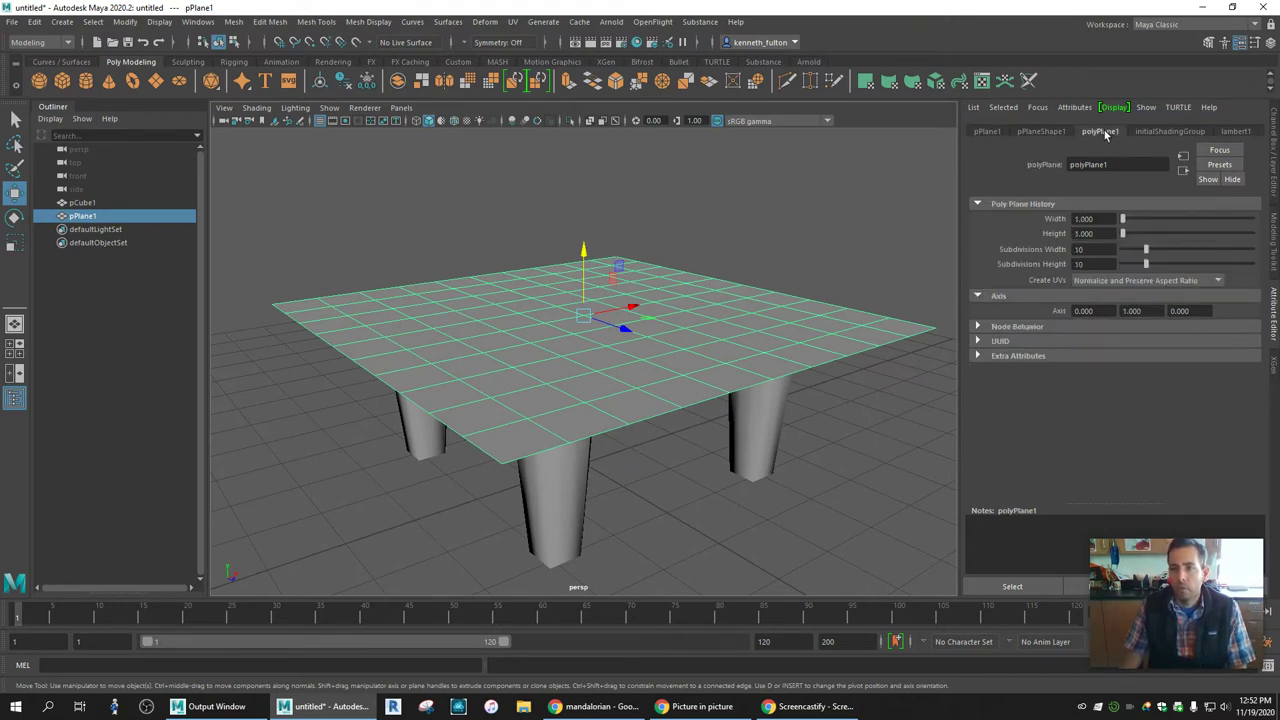
{"action": "left_click", "coordinate": [1082, 251]}
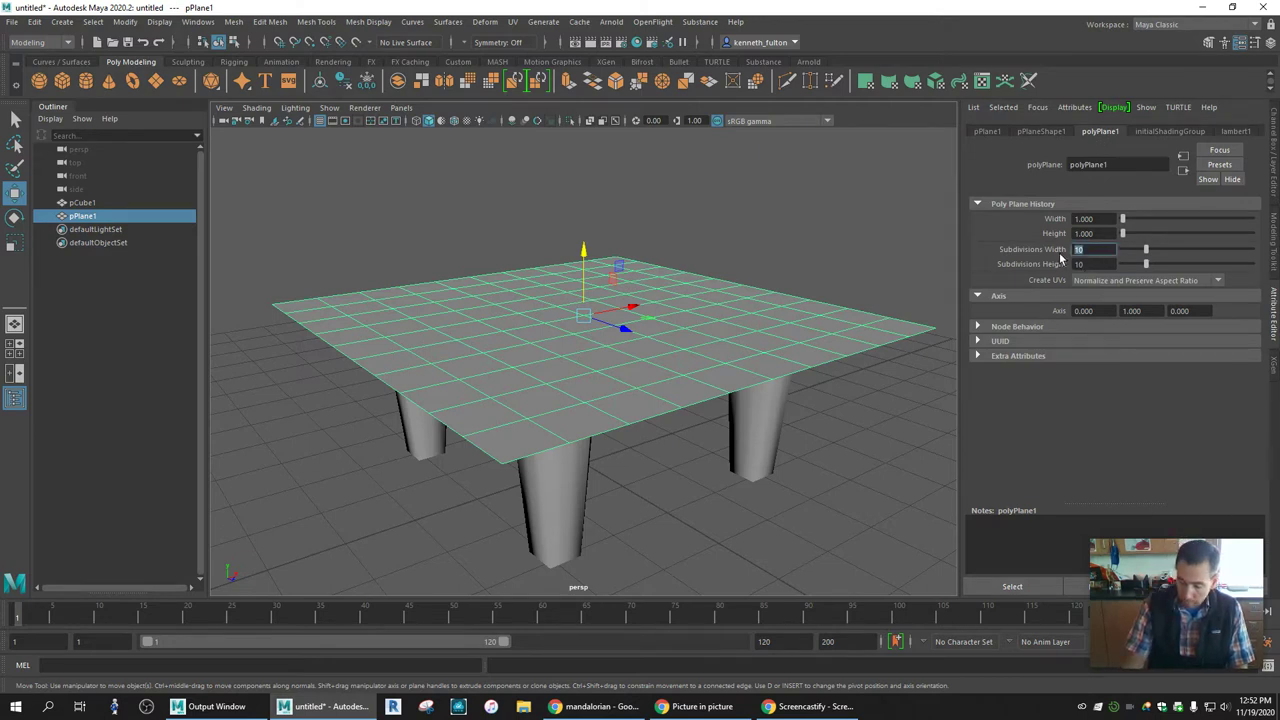
{"action": "type", "text": "50"}
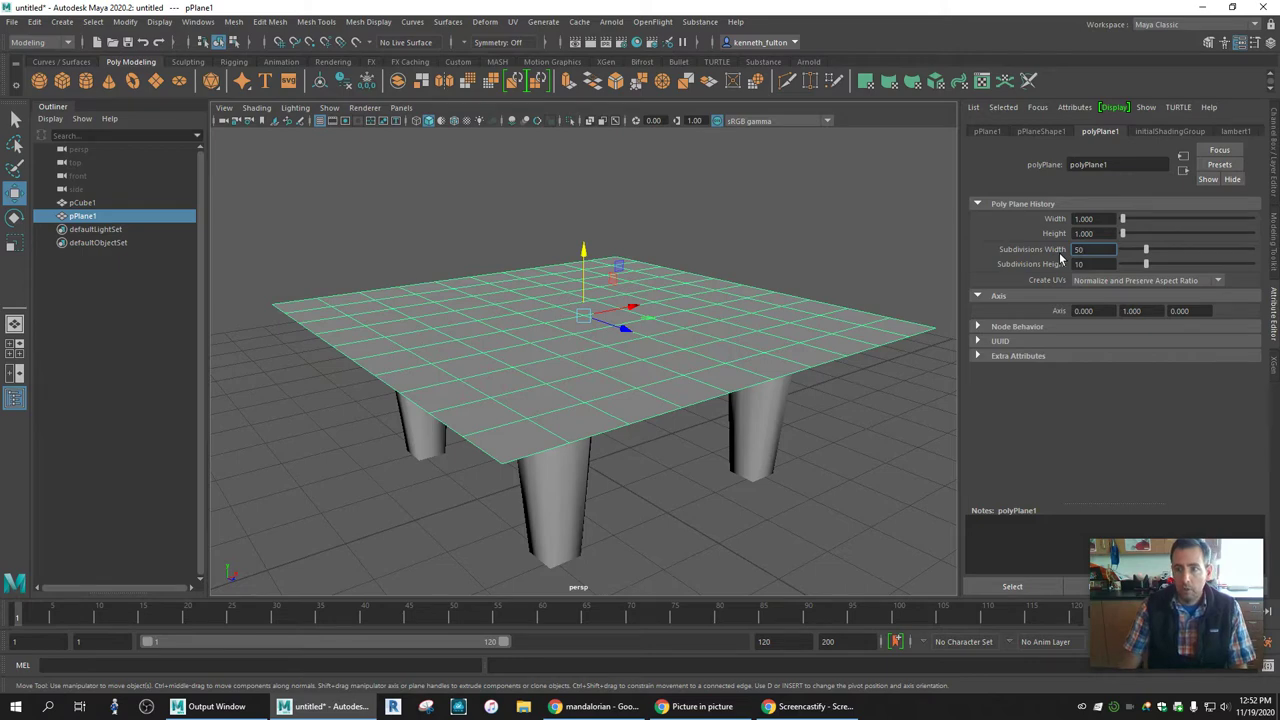
{"action": "key", "text": "Tab"}
{"action": "type", "text": "0"}
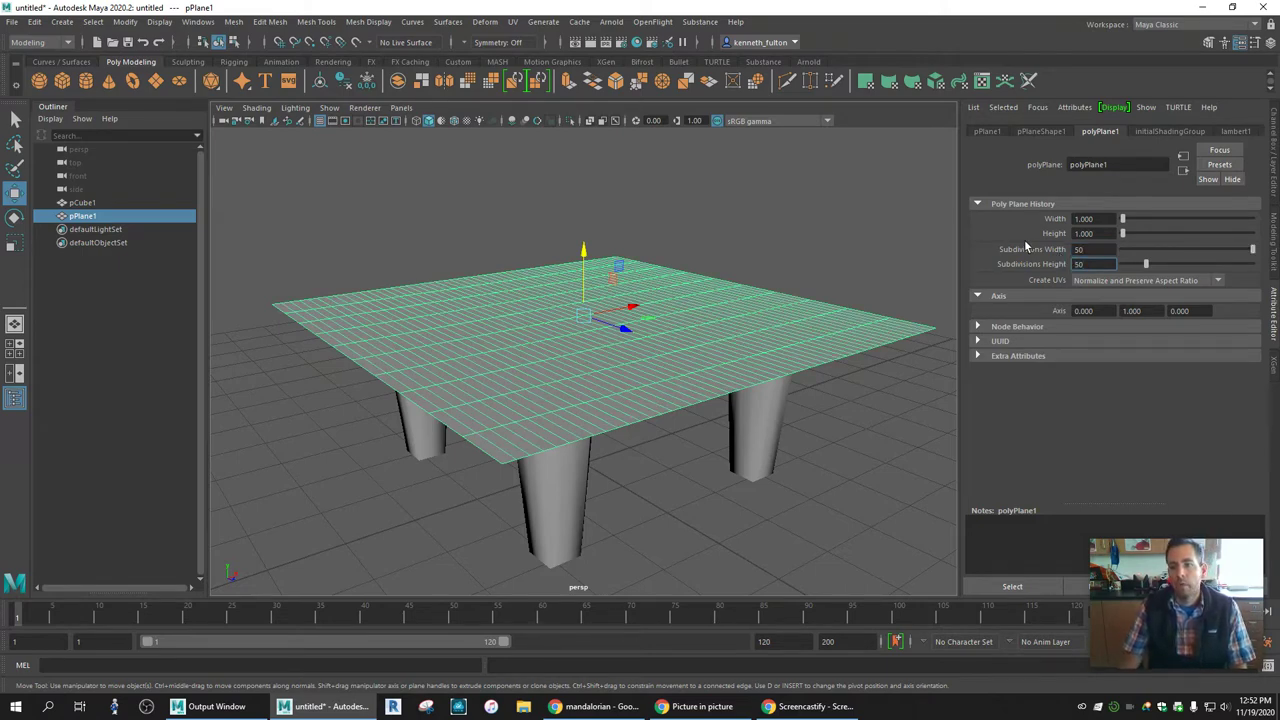
{"action": "key", "text": "Return"}
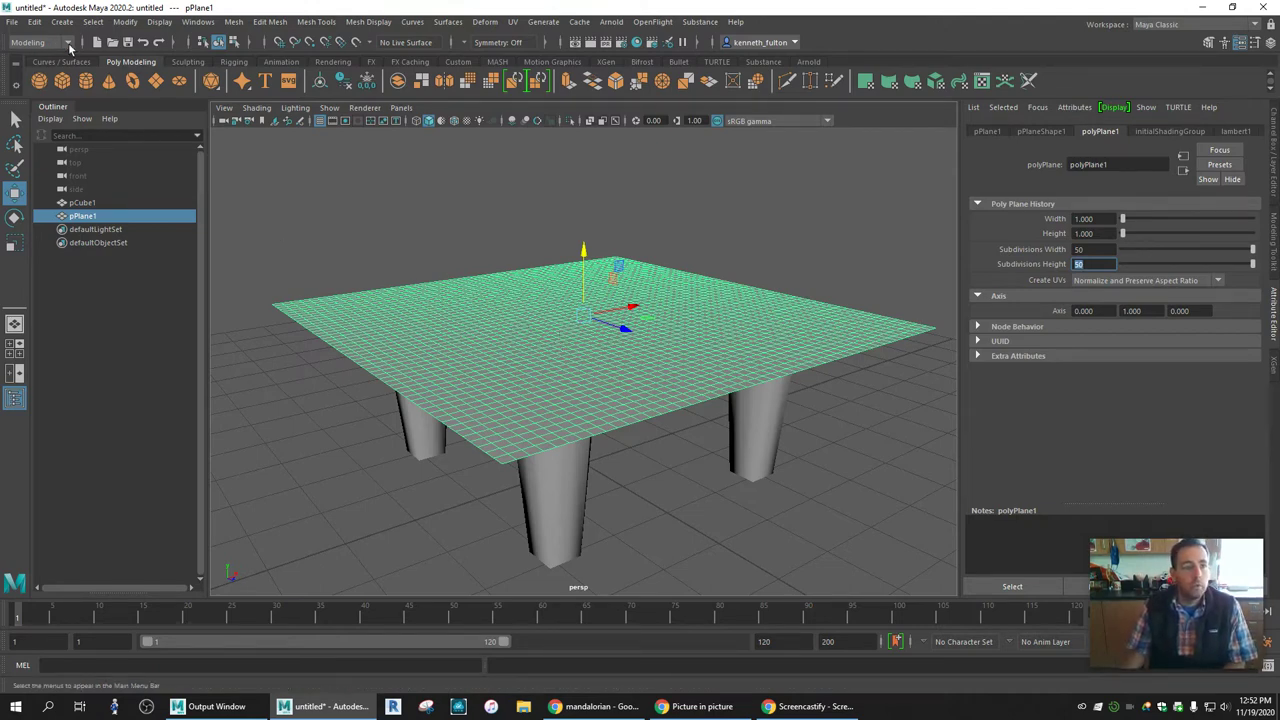
Step: Switch to the FX menu set, convert pPlane1 to nCloth, and reselect pPlane1
{"action": "left_click", "coordinate": [69, 42]}
{"action": "left_click", "coordinate": [27, 102]}
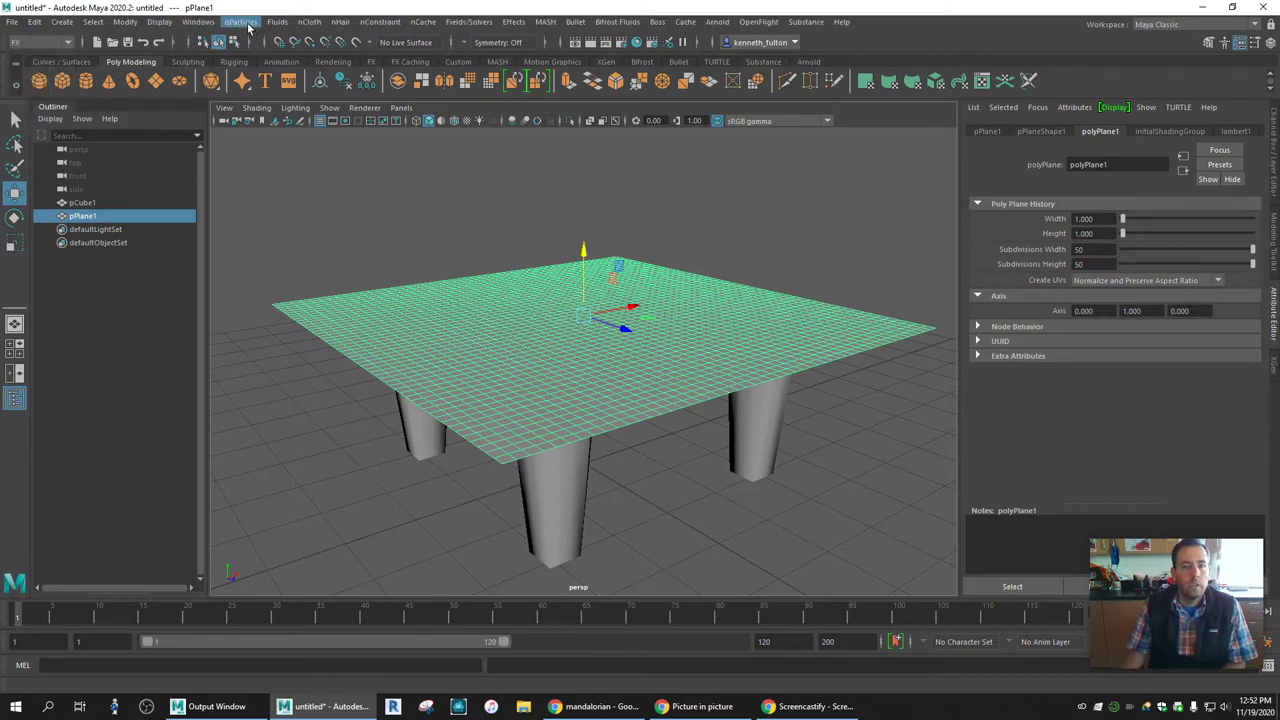
{"action": "left_click", "coordinate": [310, 22]}
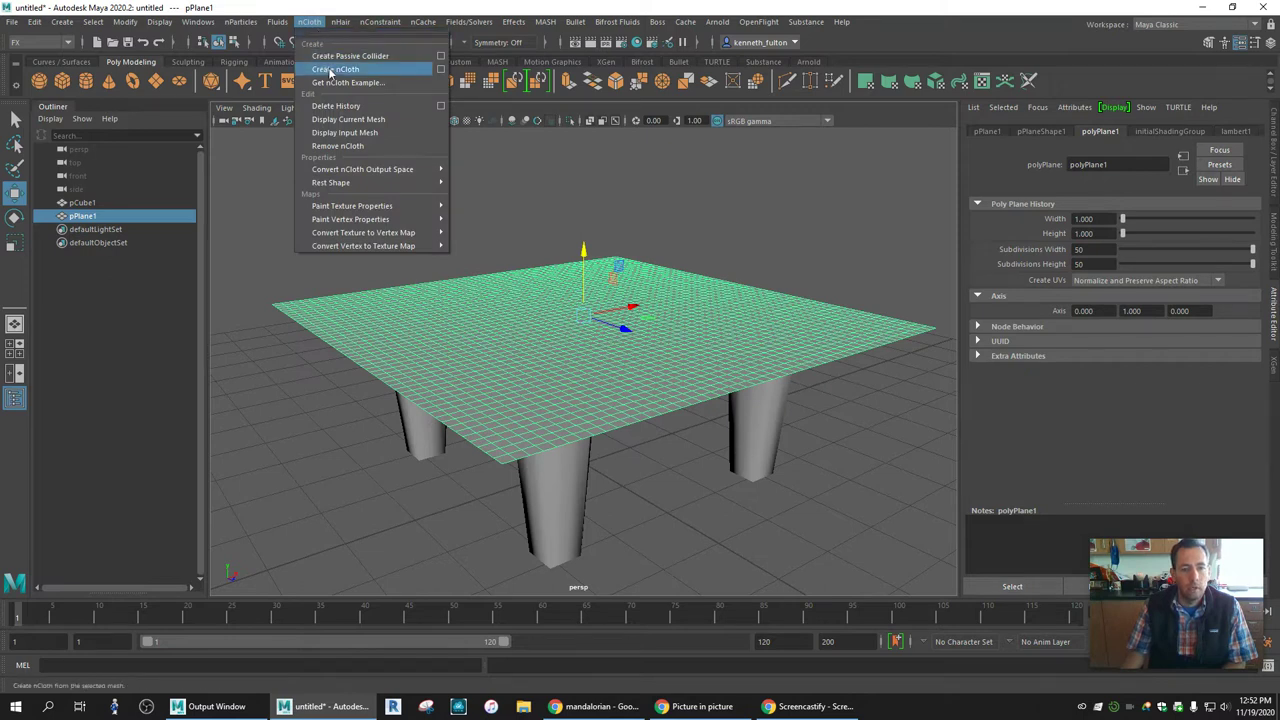
{"action": "left_click", "coordinate": [330, 70]}
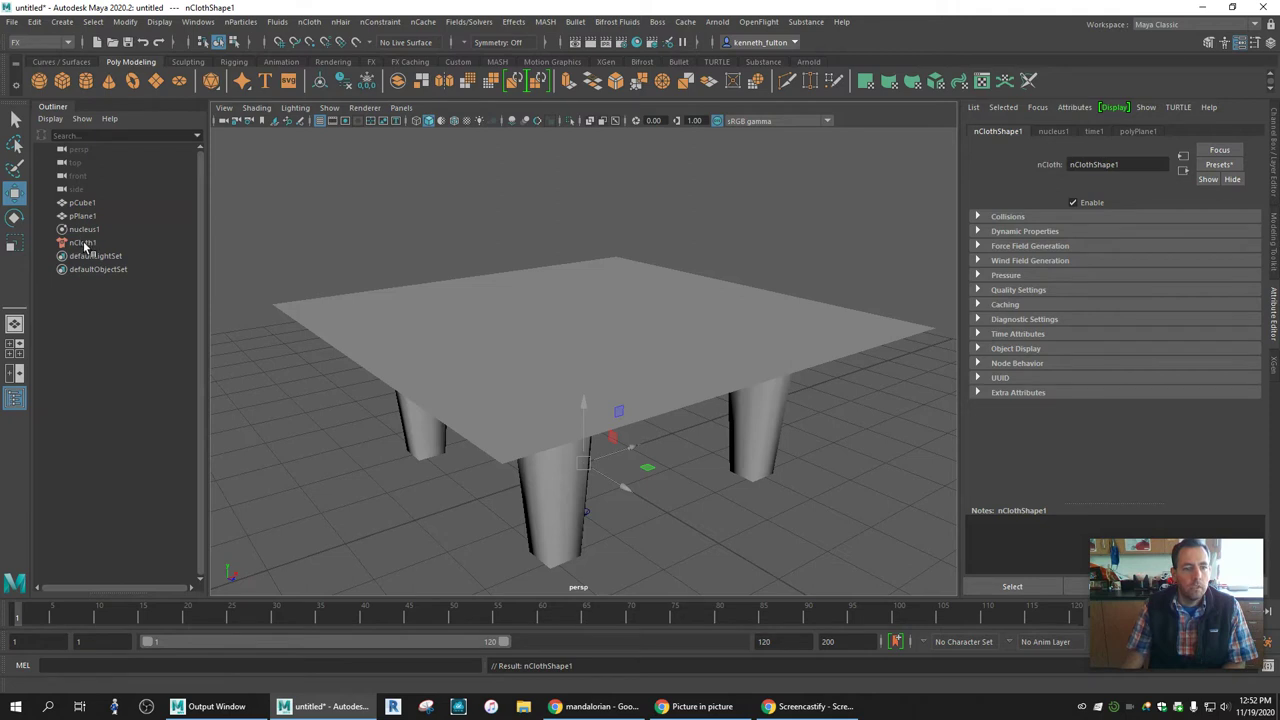
{"action": "left_click", "coordinate": [82, 216]}
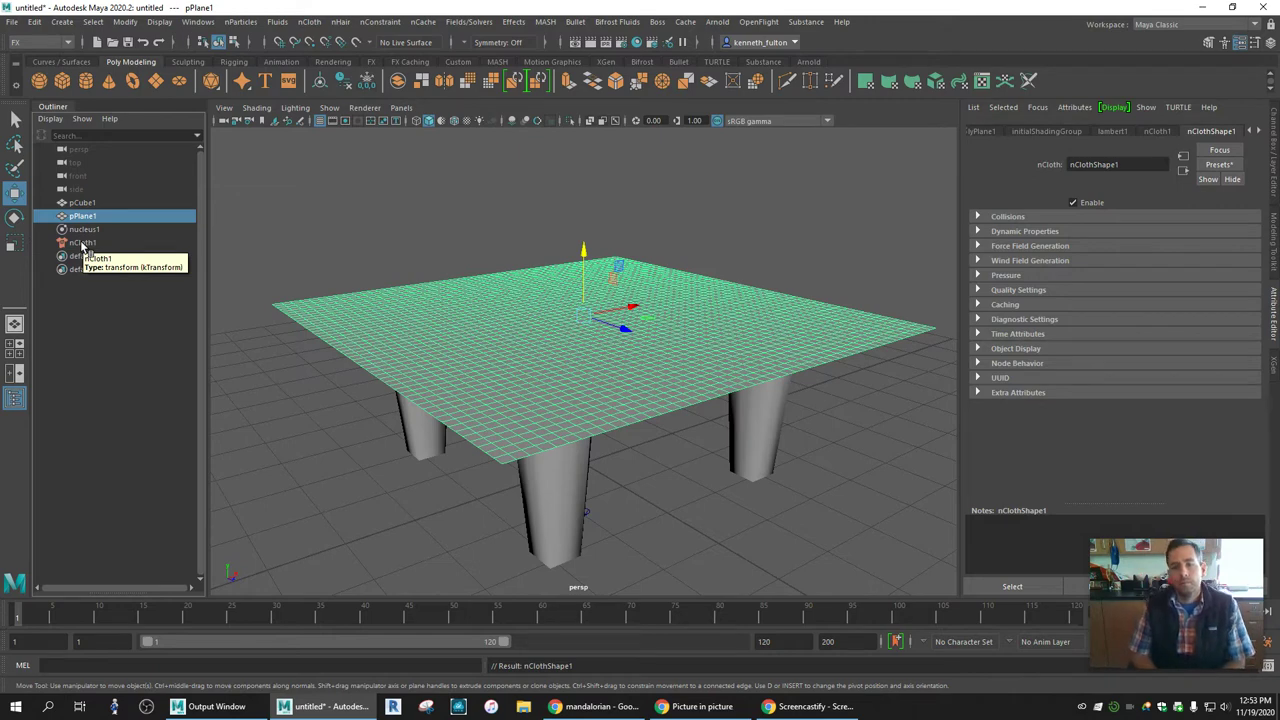
Step: Expand and collapse the Wind Field Generation settings, then select the table pCube1
{"action": "left_click", "coordinate": [977, 261]}
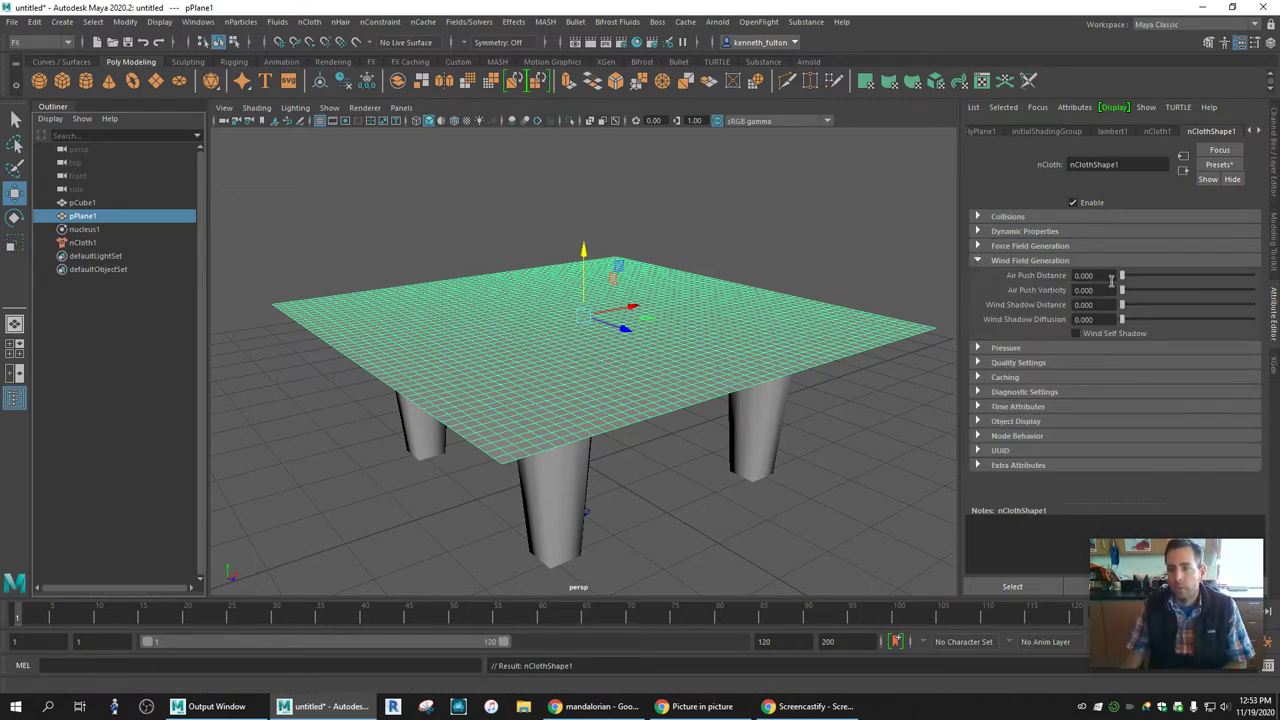
{"action": "left_click", "coordinate": [978, 261]}
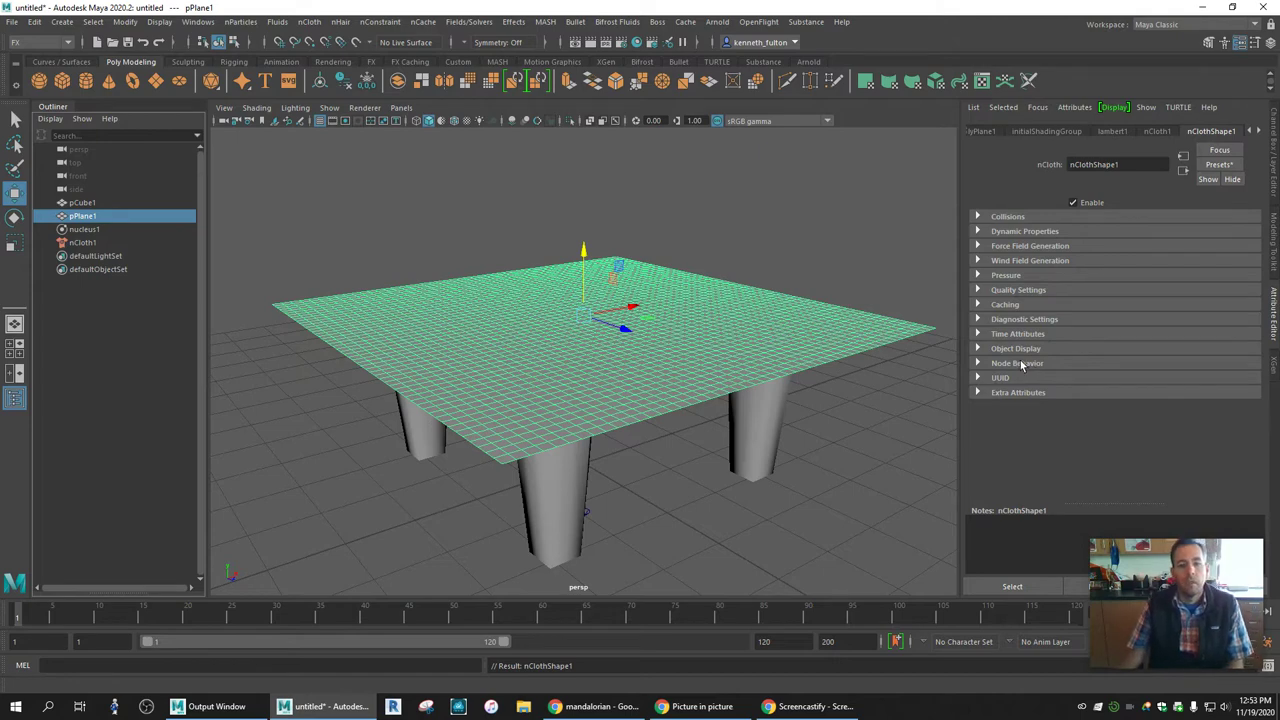
{"action": "left_click", "coordinate": [560, 485]}
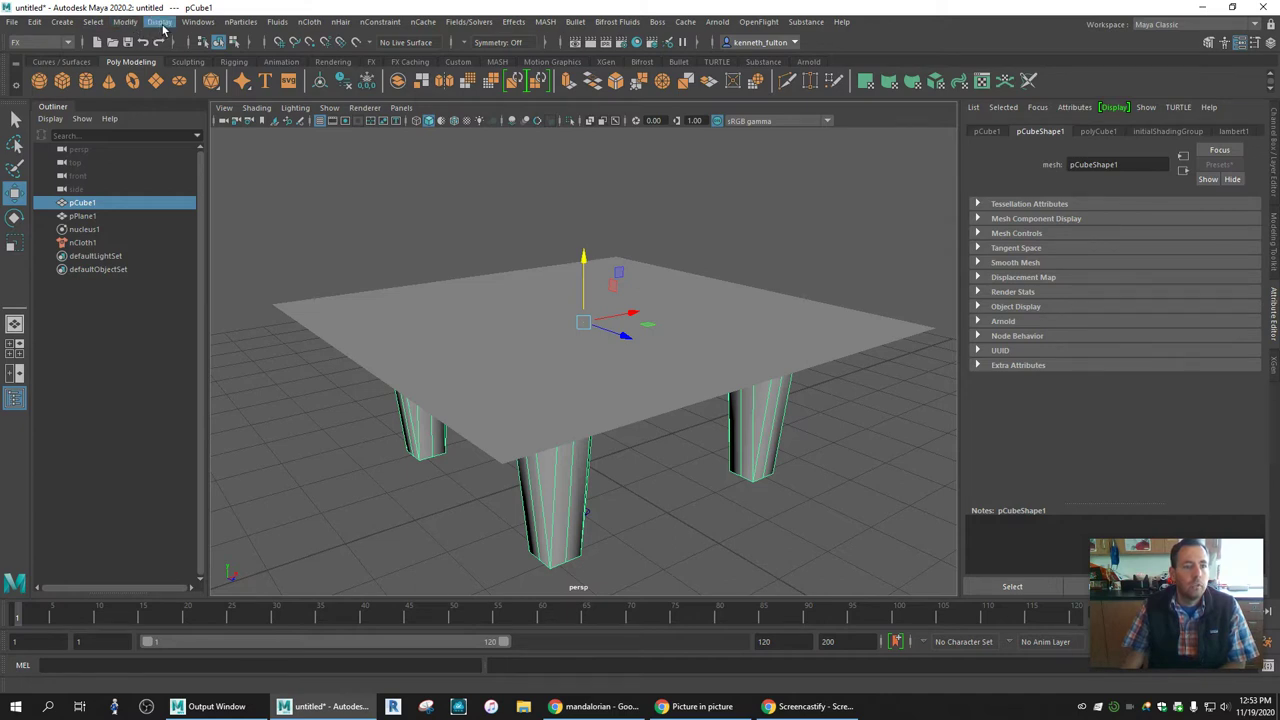
Step: Make pCube1 a passive collider, then reselect the cloth plane pPlane1
{"action": "left_click", "coordinate": [311, 27]}
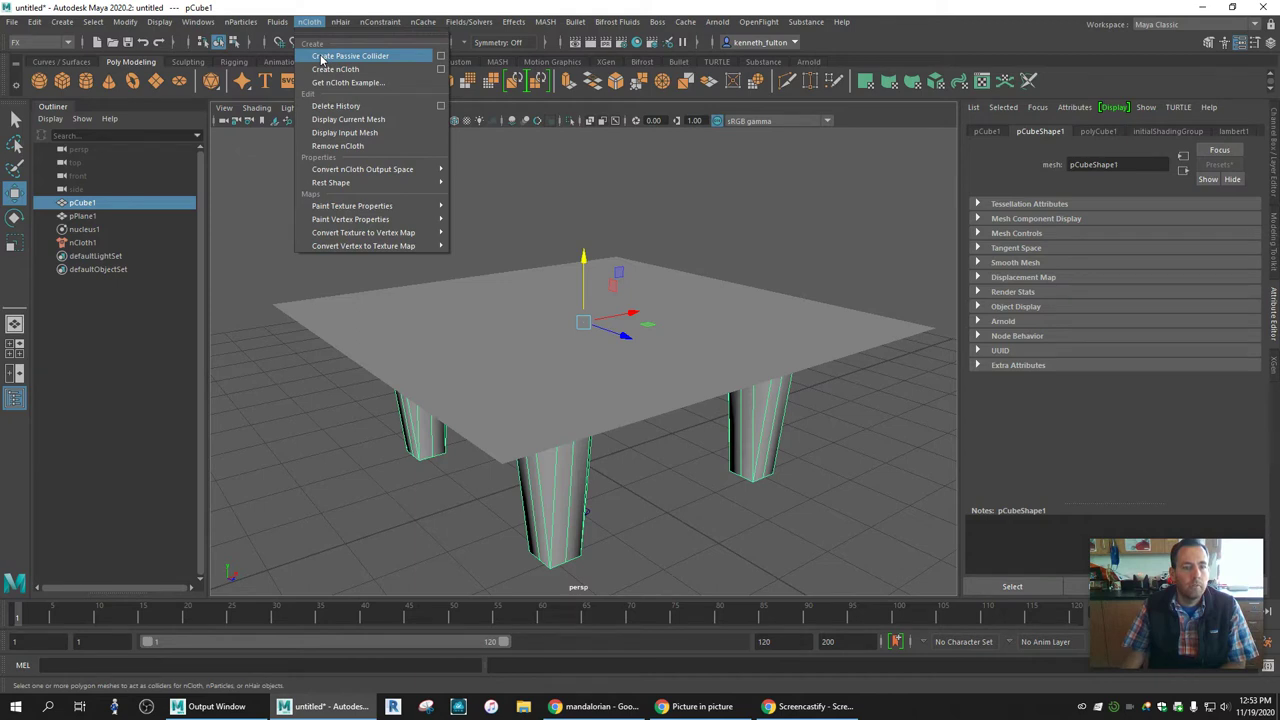
{"action": "left_click", "coordinate": [321, 57]}
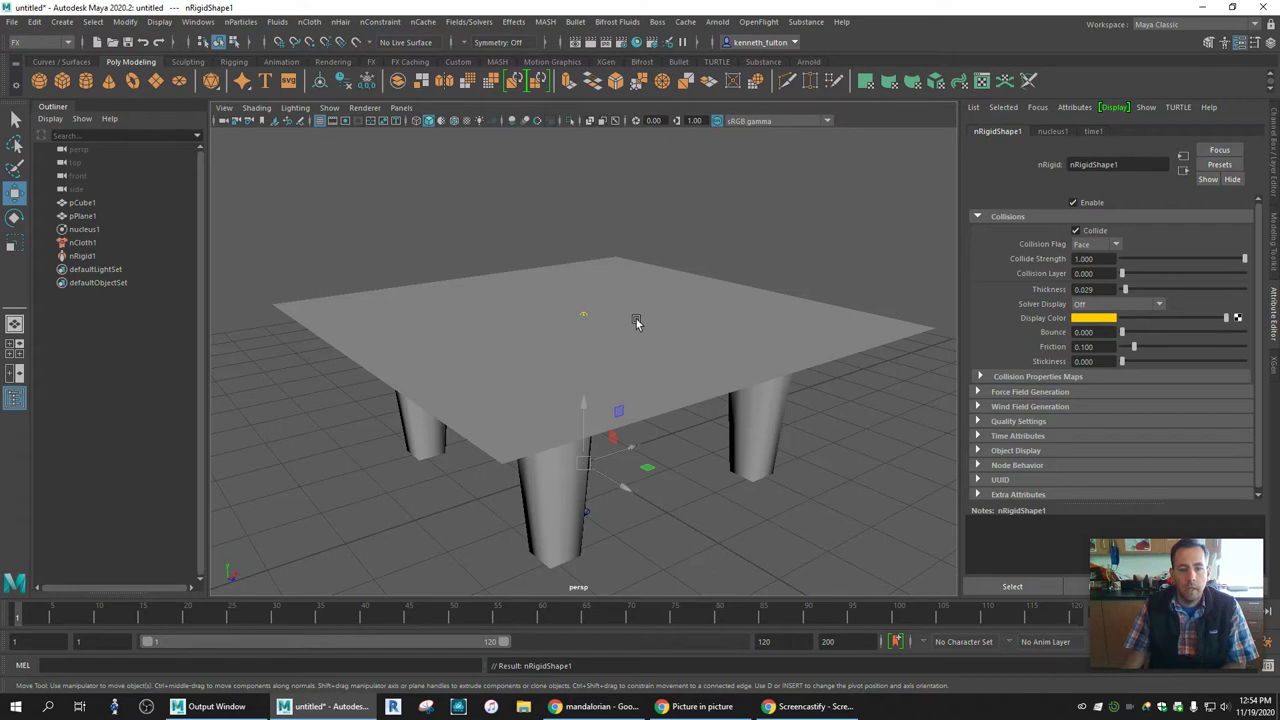
{"action": "mouse_move", "coordinate": [1150, 560]}
{"action": "left_mouse_down"}
{"action": "mouse_move", "coordinate": [1140, 300]}
{"action": "mouse_move", "coordinate": [1219, 558]}
{"action": "left_mouse_up"}
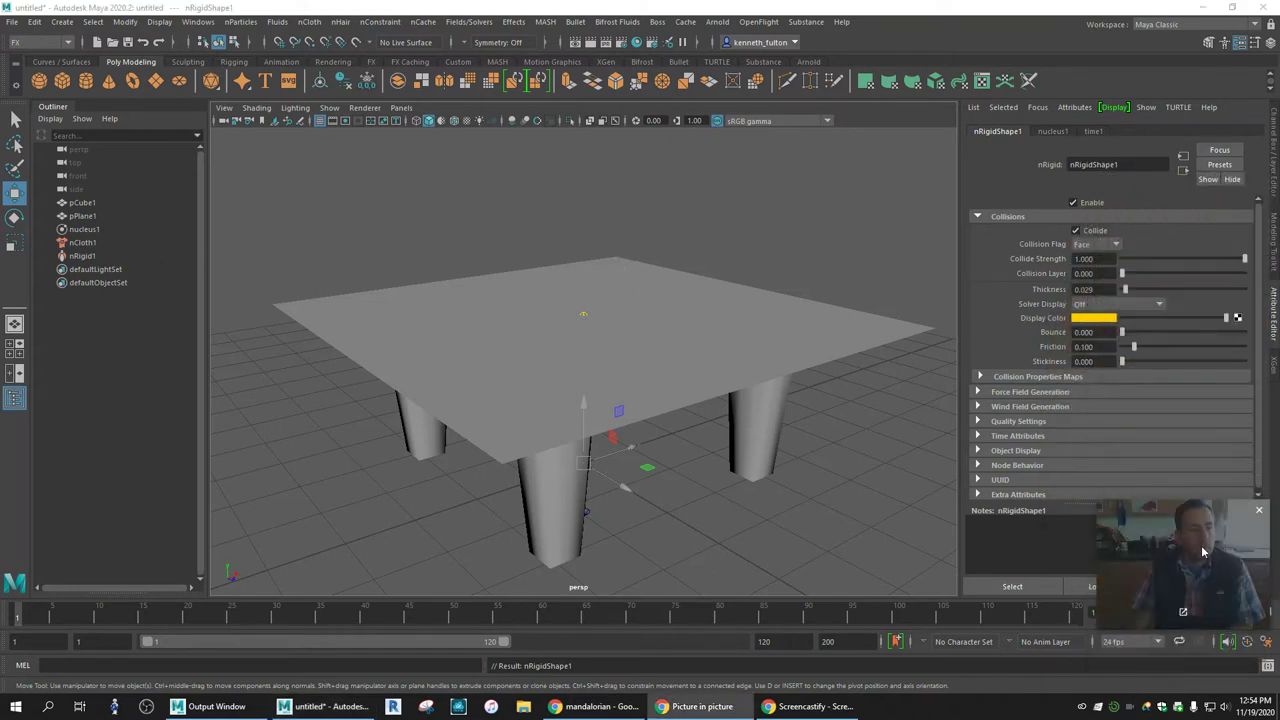
{"action": "left_click", "coordinate": [82, 216]}
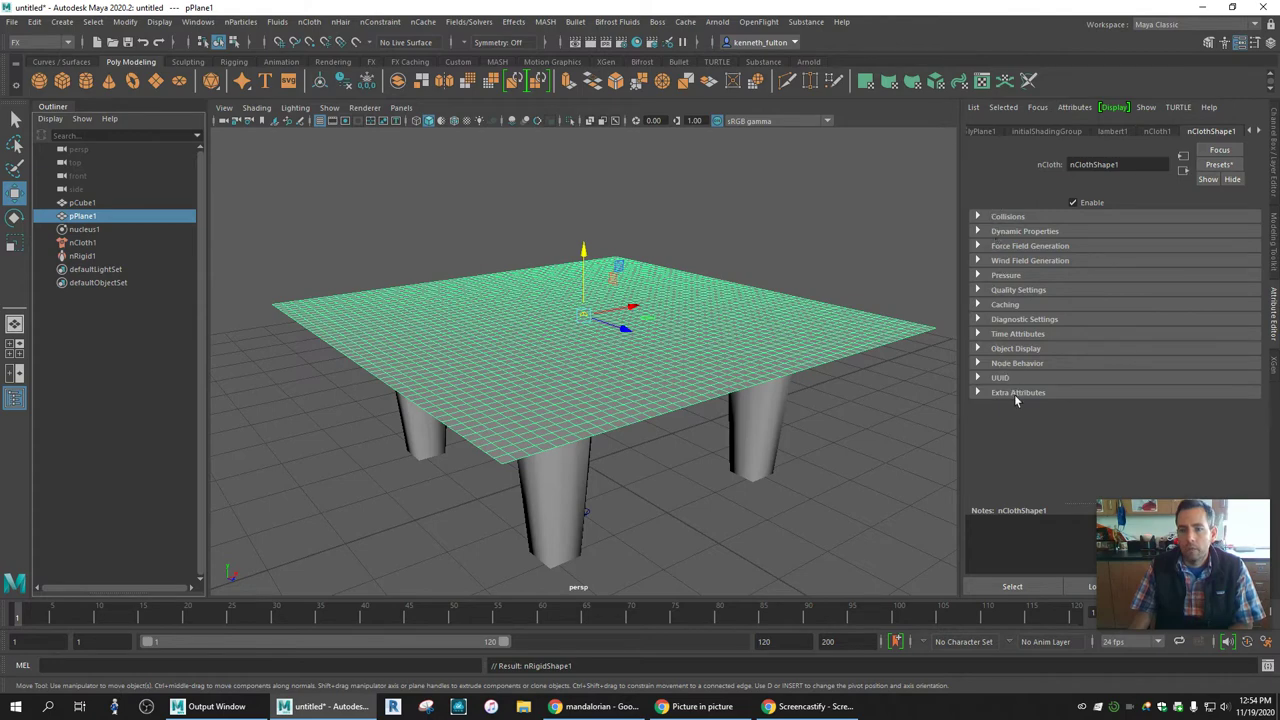
Step: Replace nClothShape1's settings with the silk preset
{"action": "left_click", "coordinate": [1226, 166]}
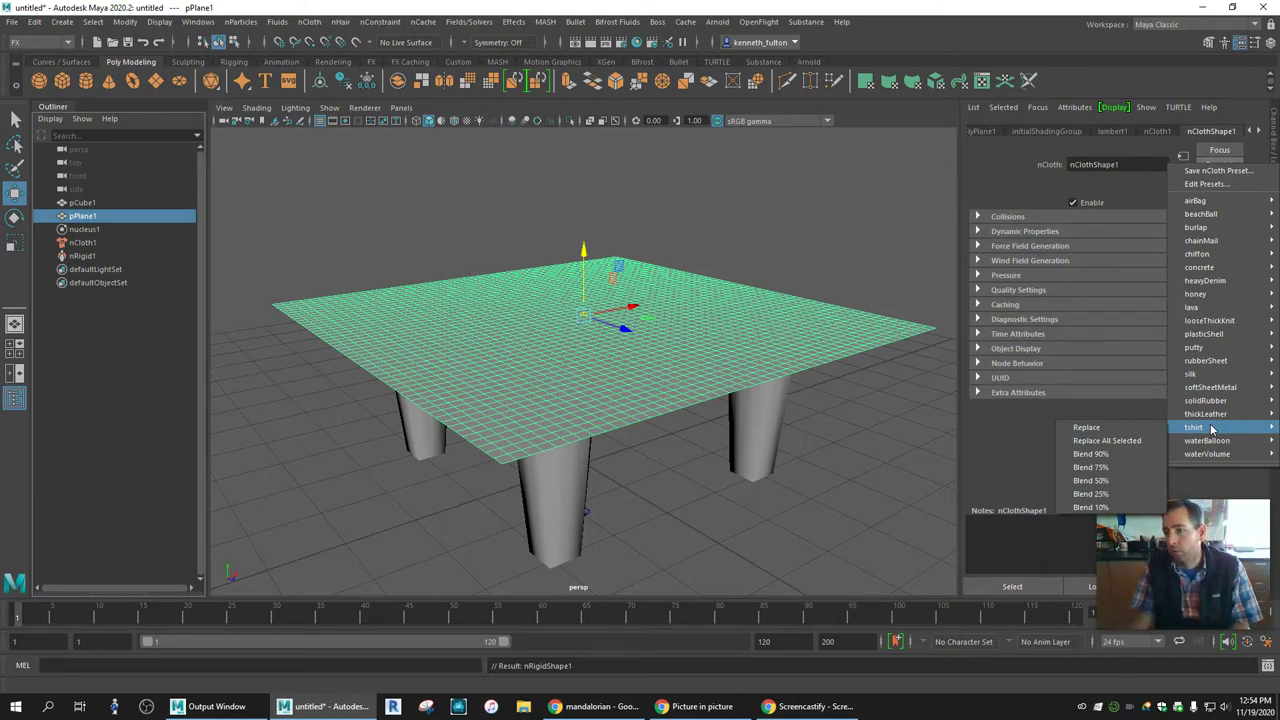
{"action": "mouse_move", "coordinate": [1205, 374]}
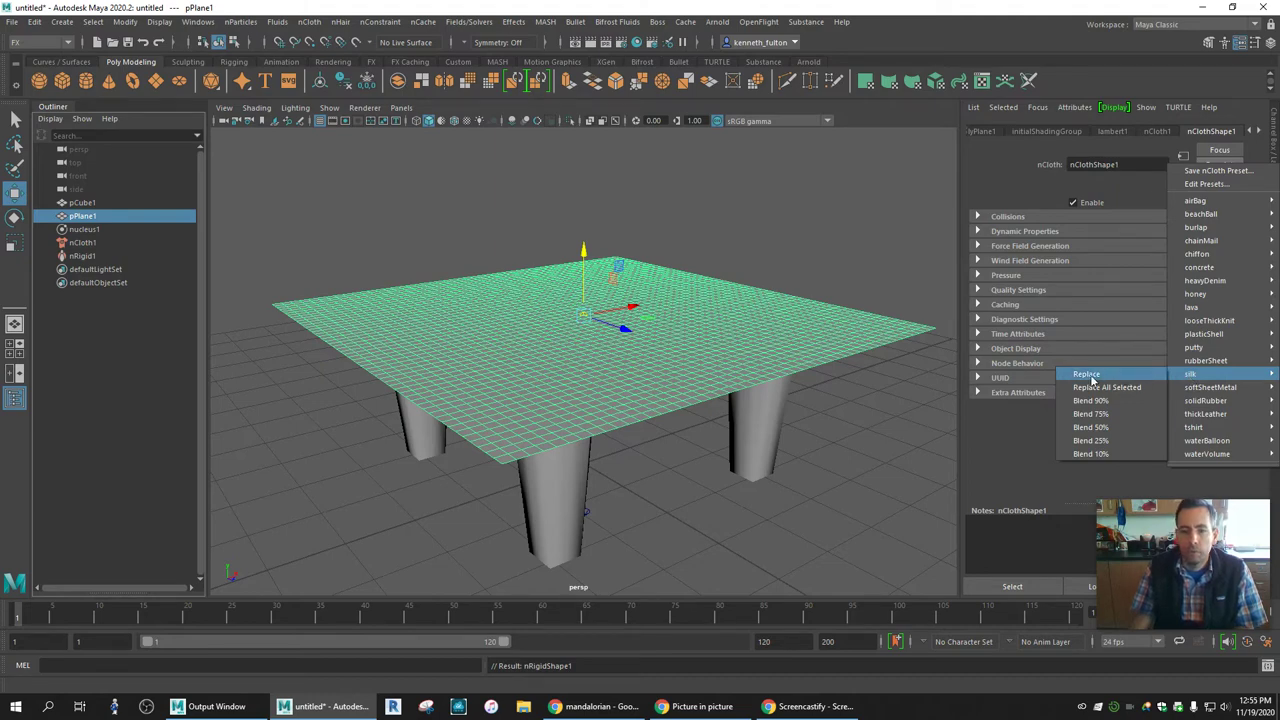
{"action": "left_click", "coordinate": [1090, 377]}
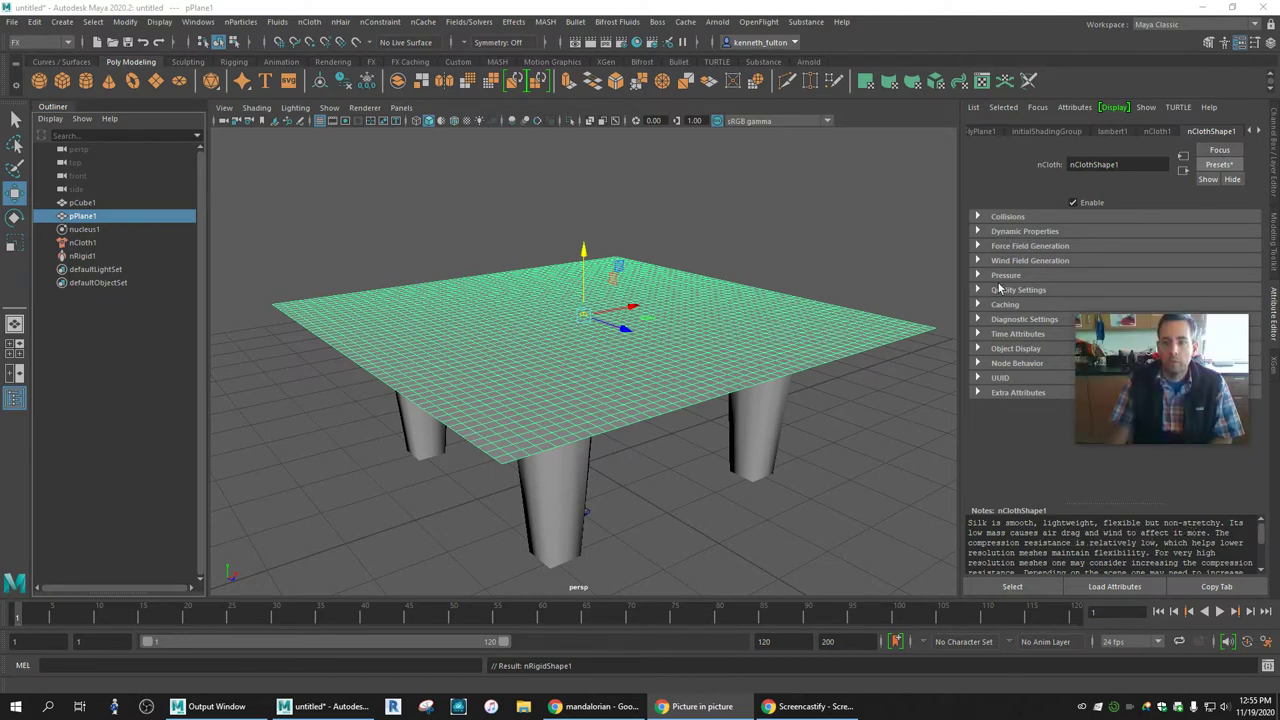
Step: Play the simulation until the silk cloth drapes over the table, stopping at frame 81
{"action": "mouse_move", "coordinate": [1160, 367]}
{"action": "left_mouse_down"}
{"action": "mouse_move", "coordinate": [1183, 428]}
{"action": "mouse_move", "coordinate": [1172, 422]}
{"action": "left_mouse_up"}
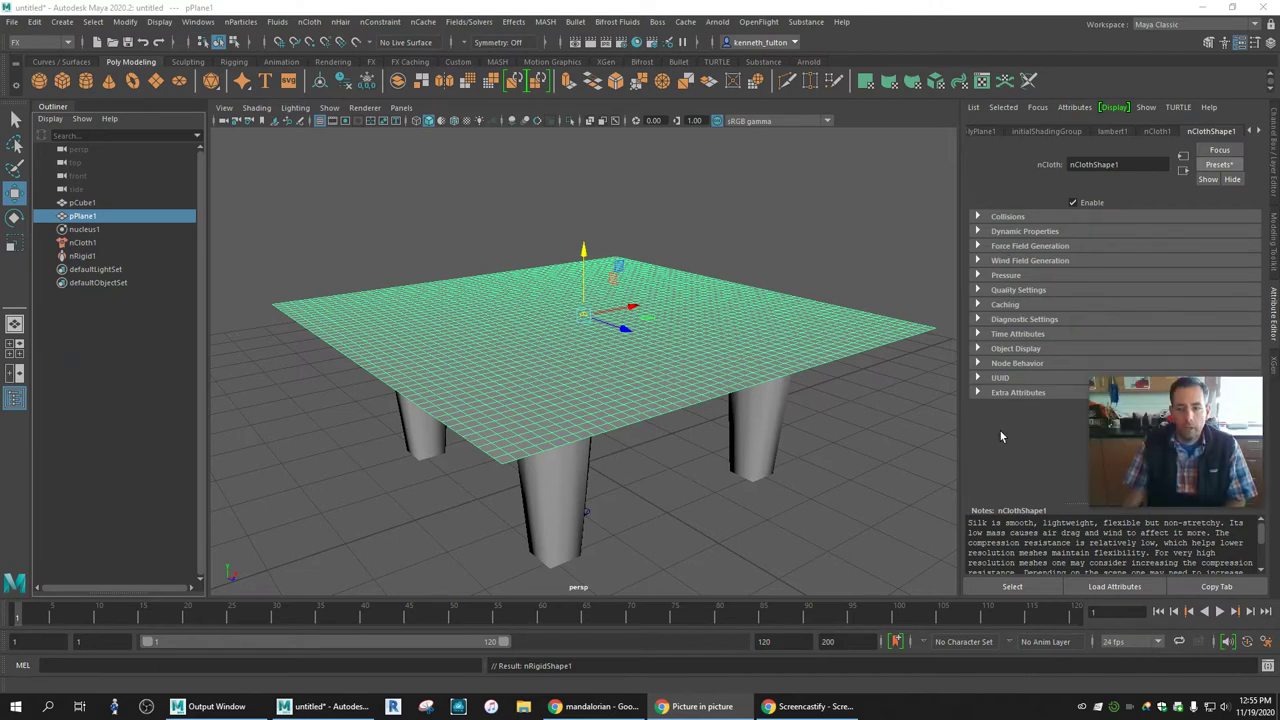
{"action": "left_click", "coordinate": [1220, 612]}
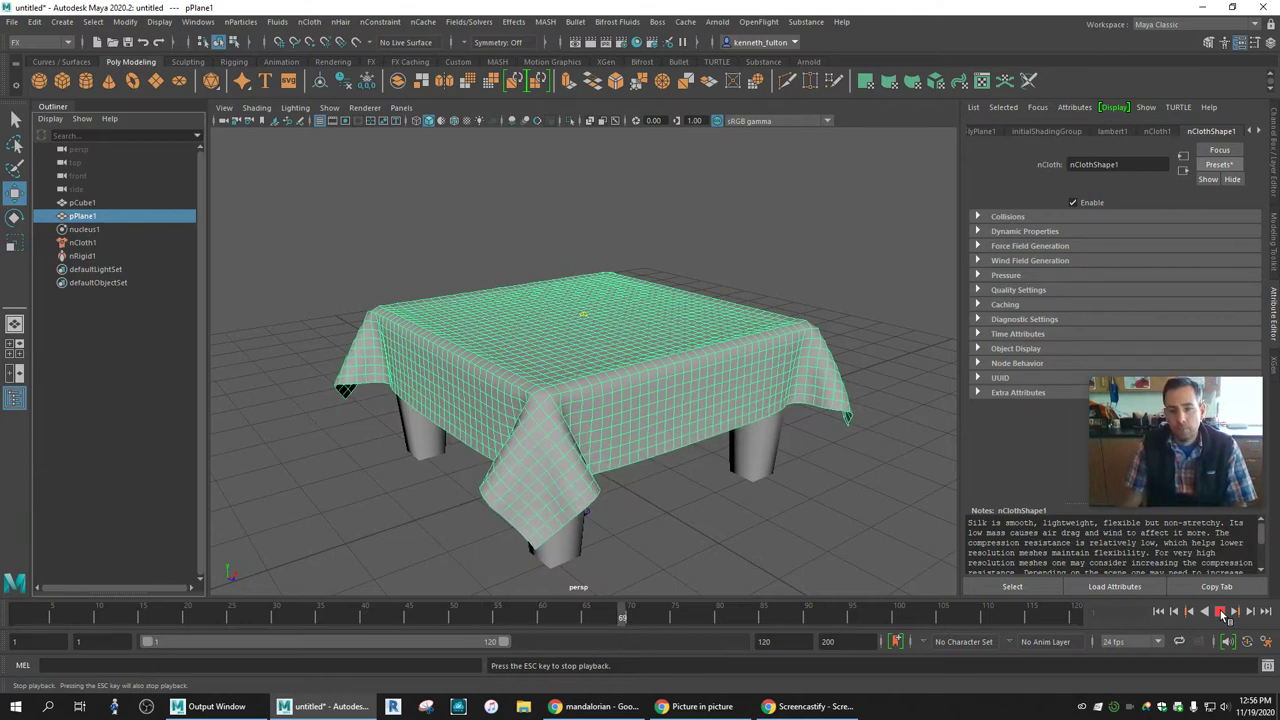
{"action": "left_click", "coordinate": [1221, 614]}
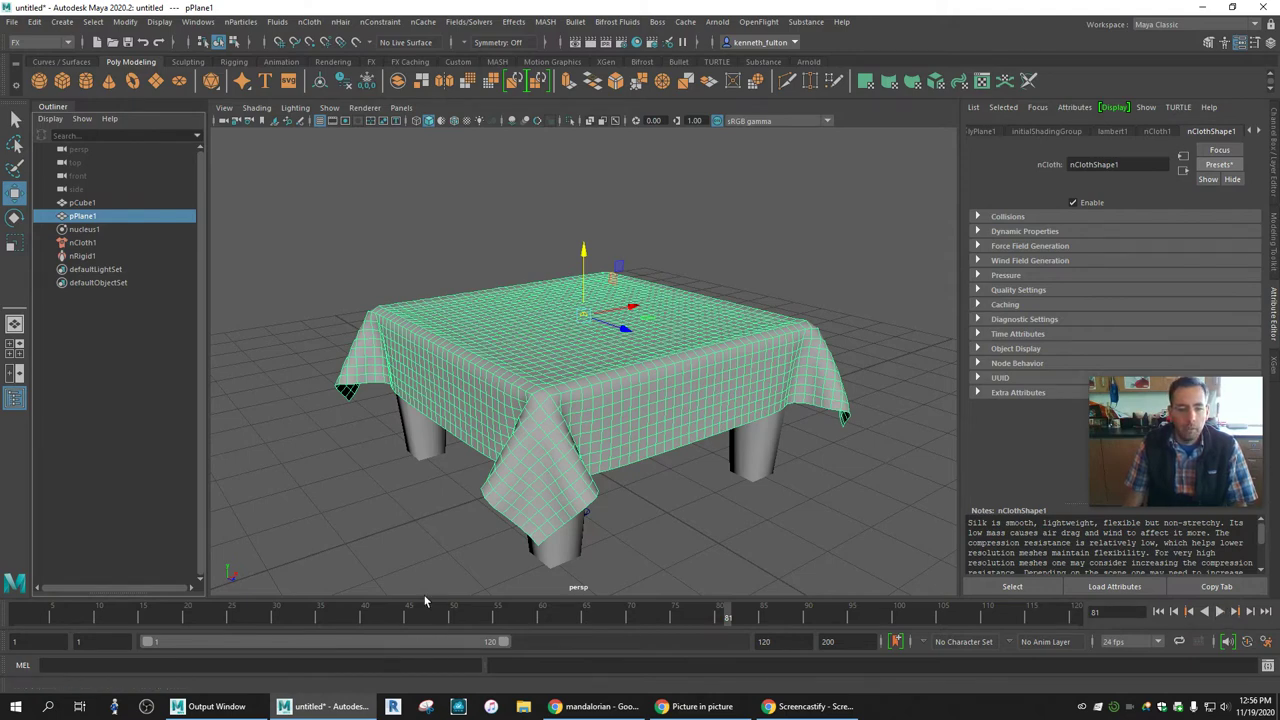
Step: Set the playback speed to Play Every Frame, Free
{"action": "right_click", "coordinate": [347, 621]}
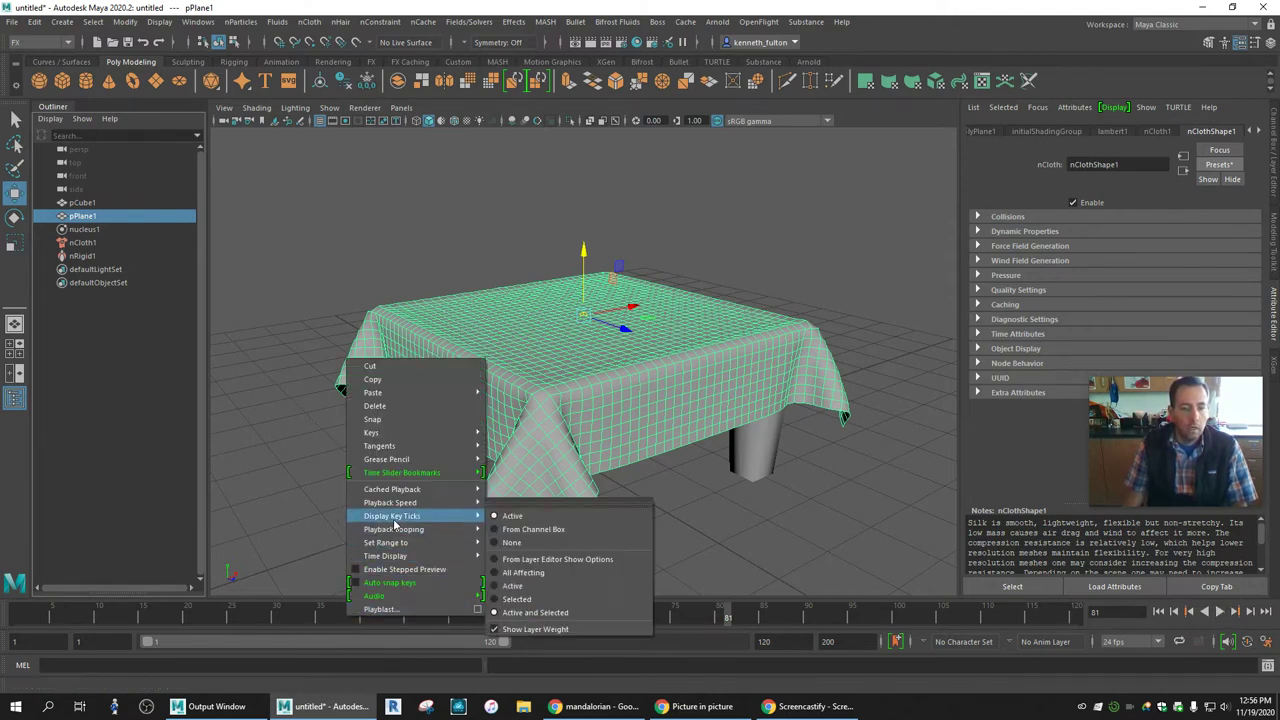
{"action": "right_click", "coordinate": [296, 617]}
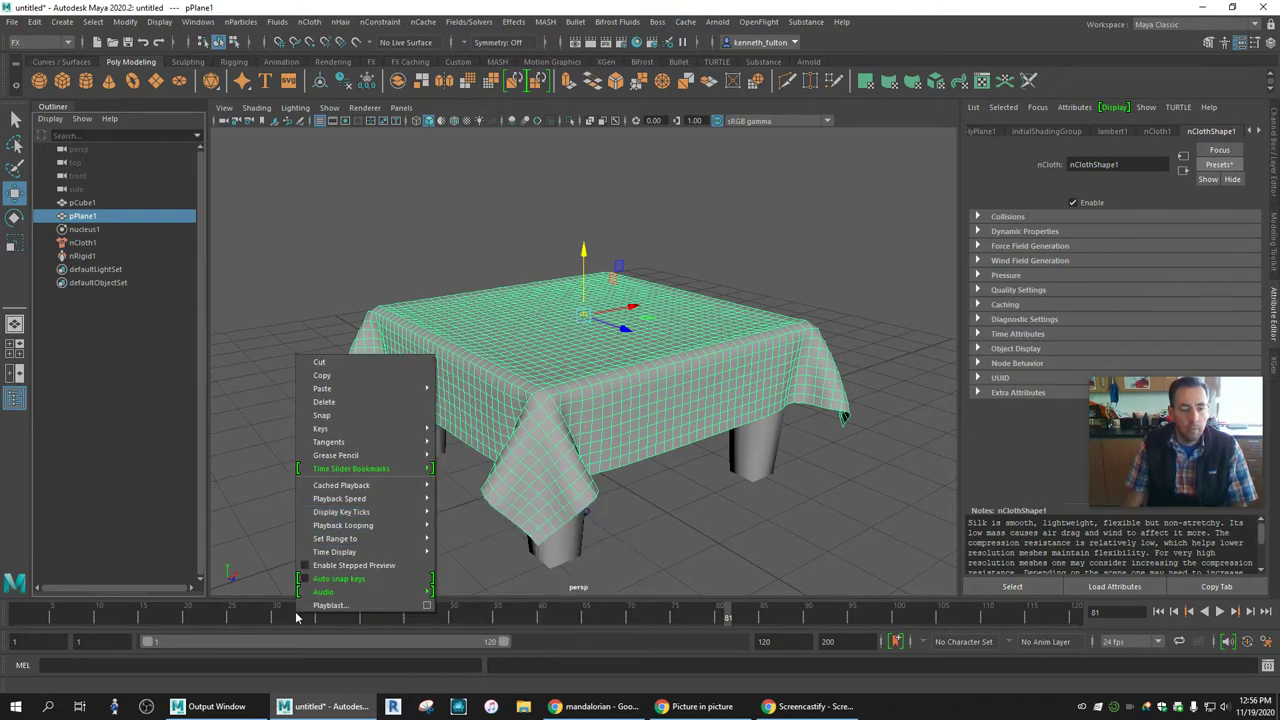
{"action": "mouse_move", "coordinate": [340, 498]}
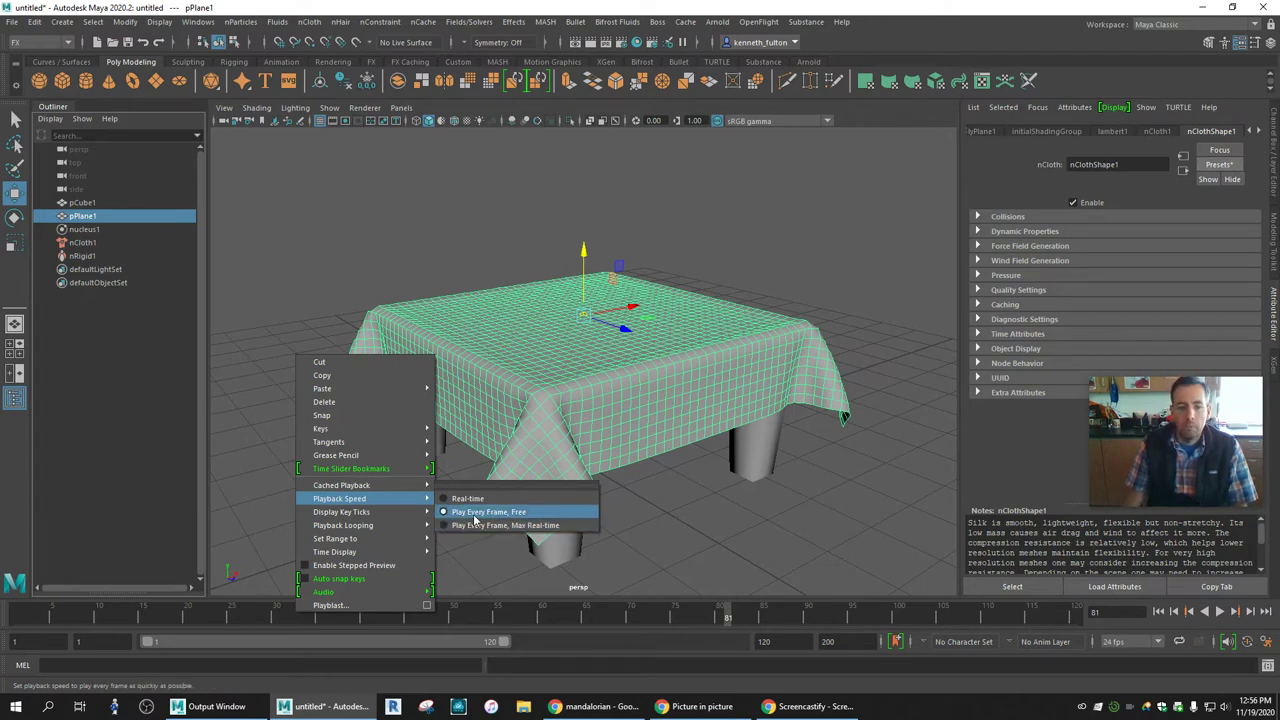
{"action": "left_click", "coordinate": [476, 514]}
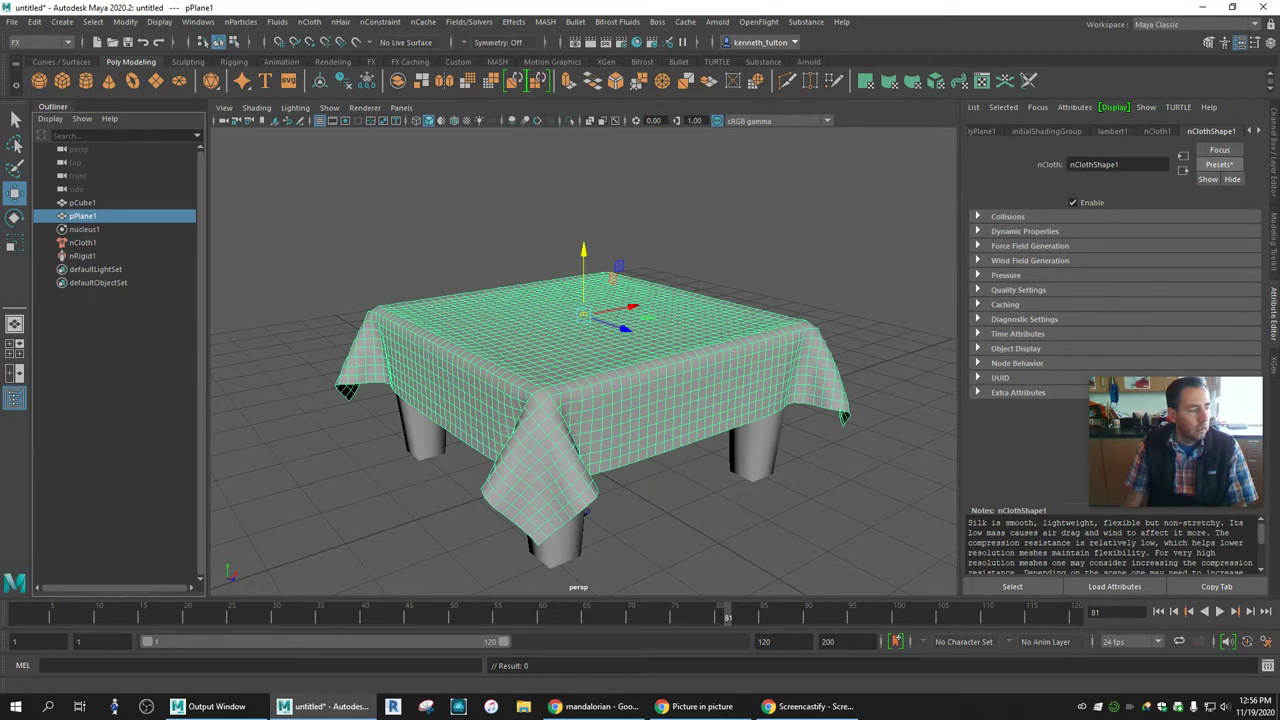
Step: Replay the cloth simulation from frame 22, stopping at frame 77
{"action": "left_click", "coordinate": [205, 615]}
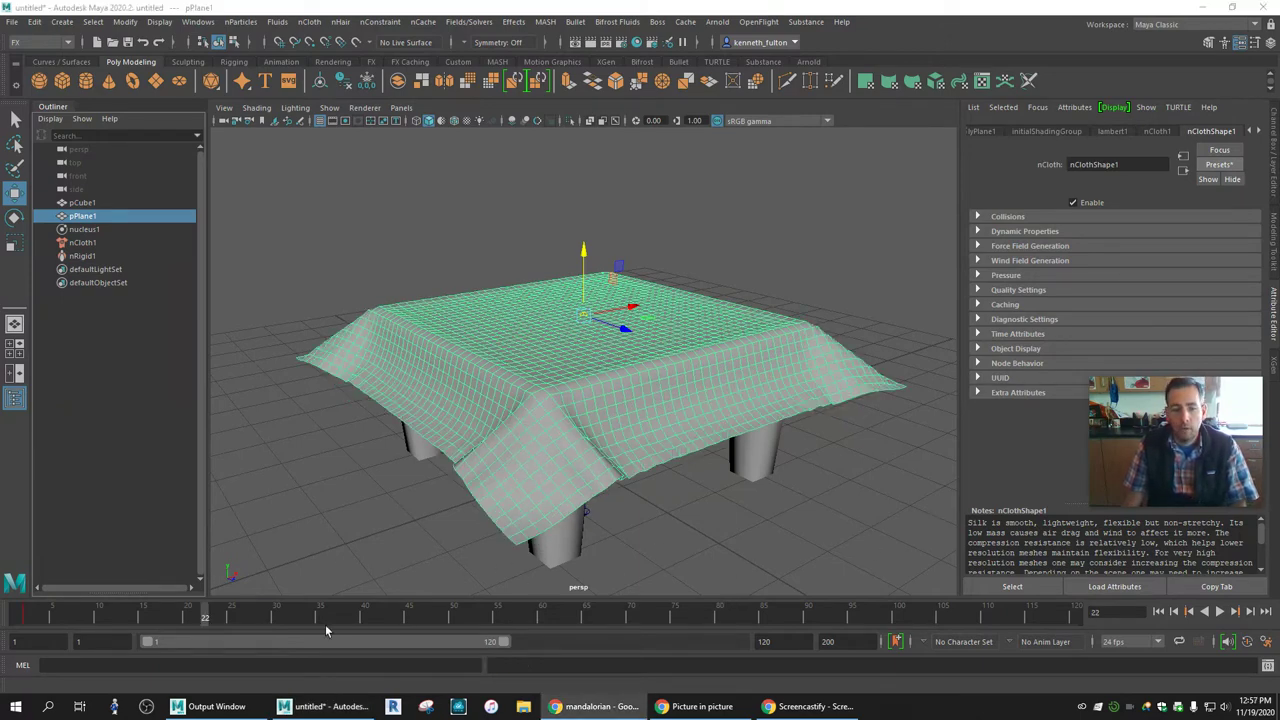
{"action": "left_click", "coordinate": [1219, 611]}
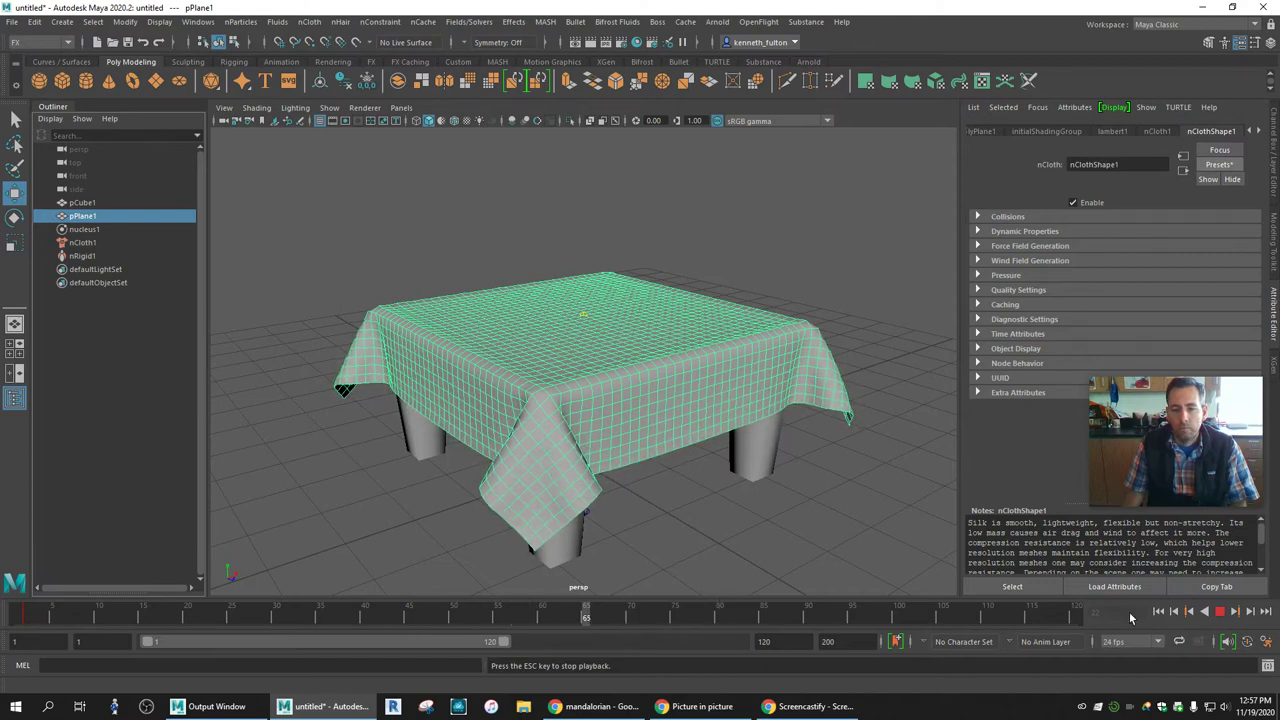
{"action": "left_click", "coordinate": [1220, 611]}
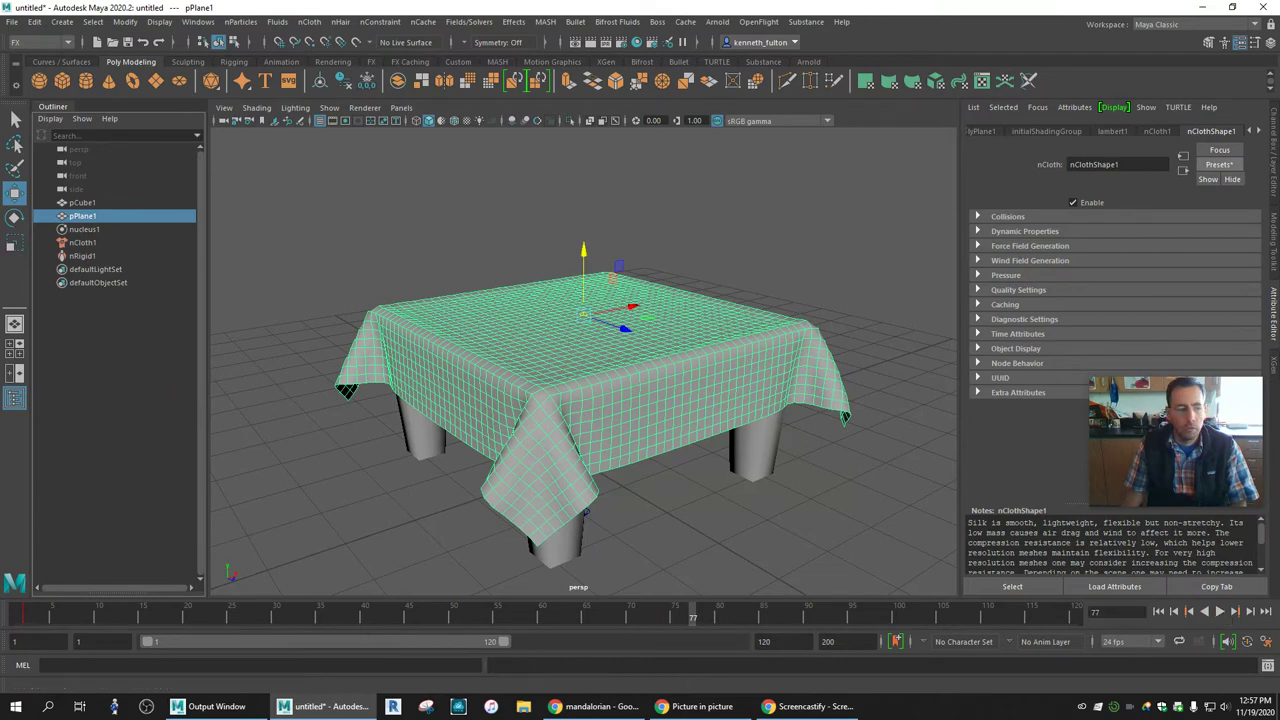
Step: Rewind to the start frame and replay the drape, stopping at frame 64
{"action": "key", "text": "alt+shift+v"}
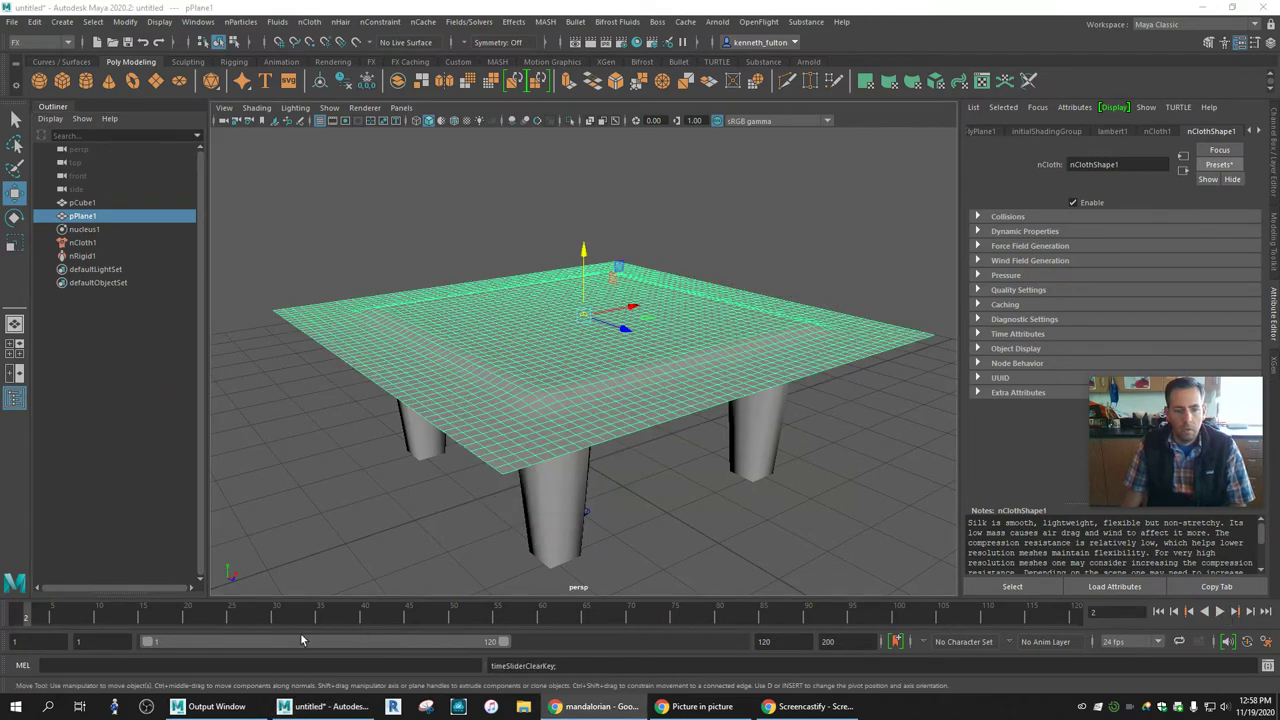
{"action": "left_click", "coordinate": [1220, 611]}
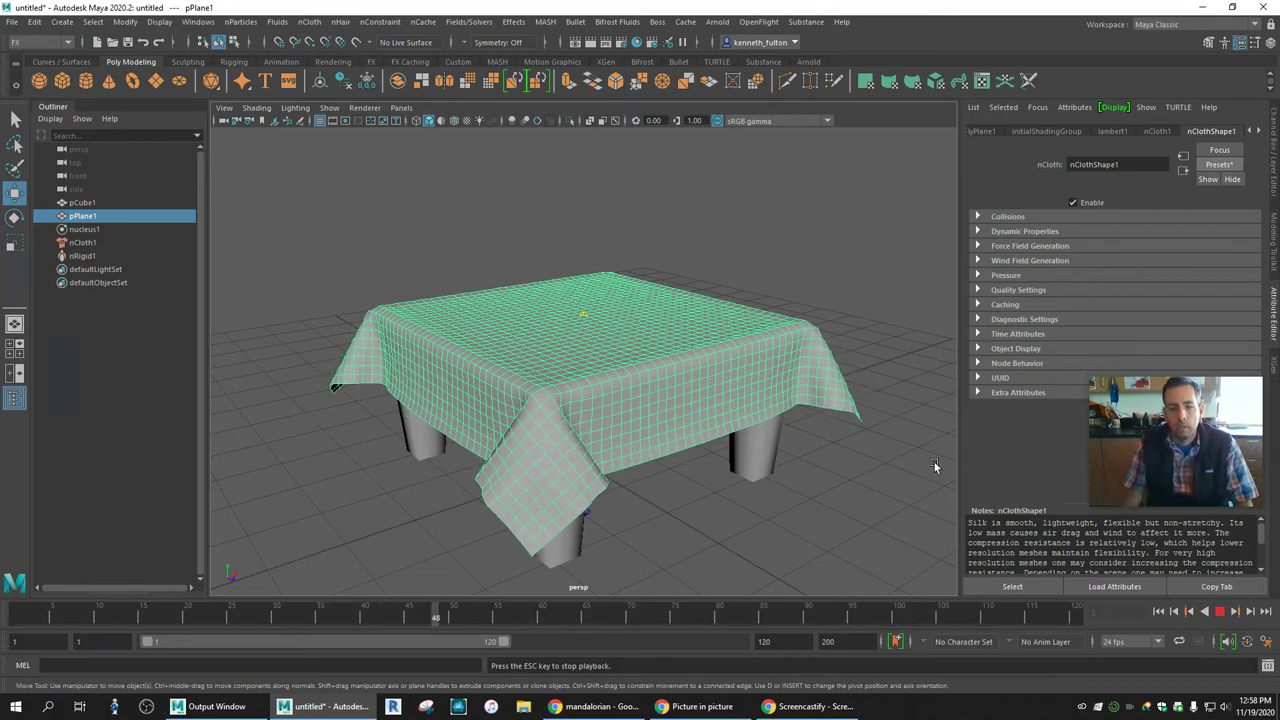
{"action": "left_click", "coordinate": [1219, 614]}
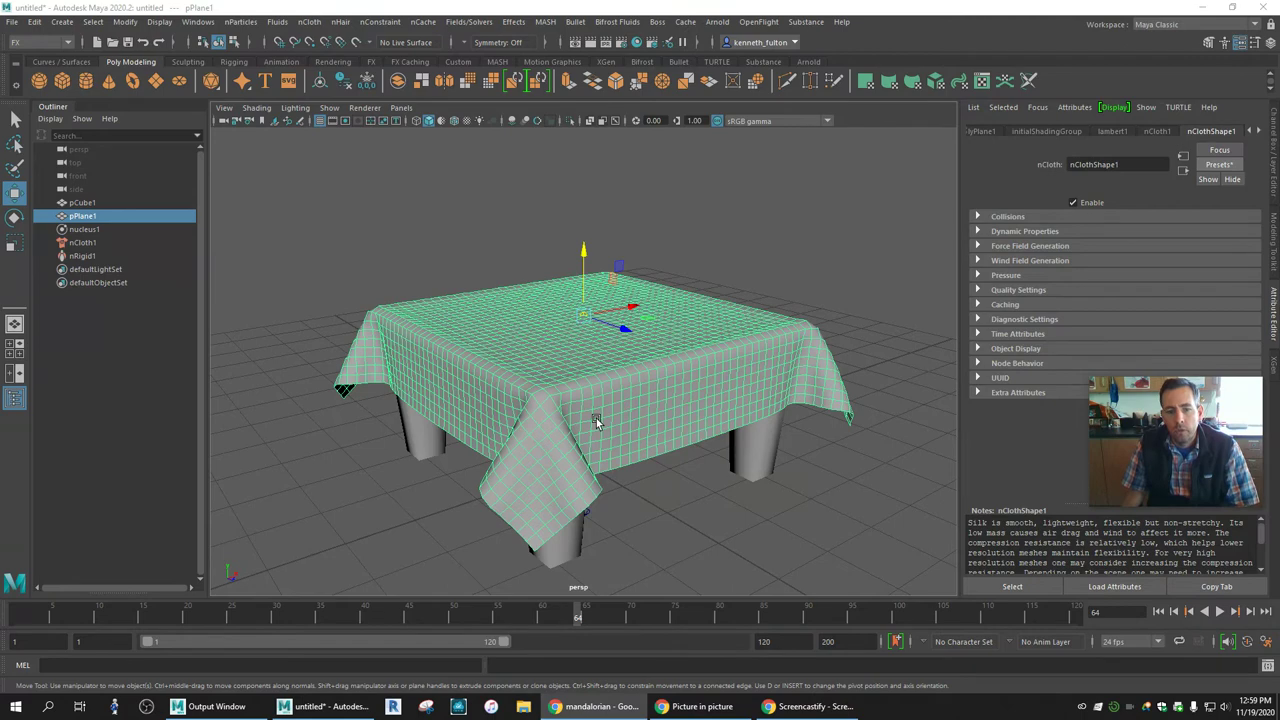
Step: Zoom out, return the cloth to frame 1 and replay it through frame 110
{"action": "scroll", "coordinate": [596, 421], "scroll_direction": "down", "scroll_amount": 3}
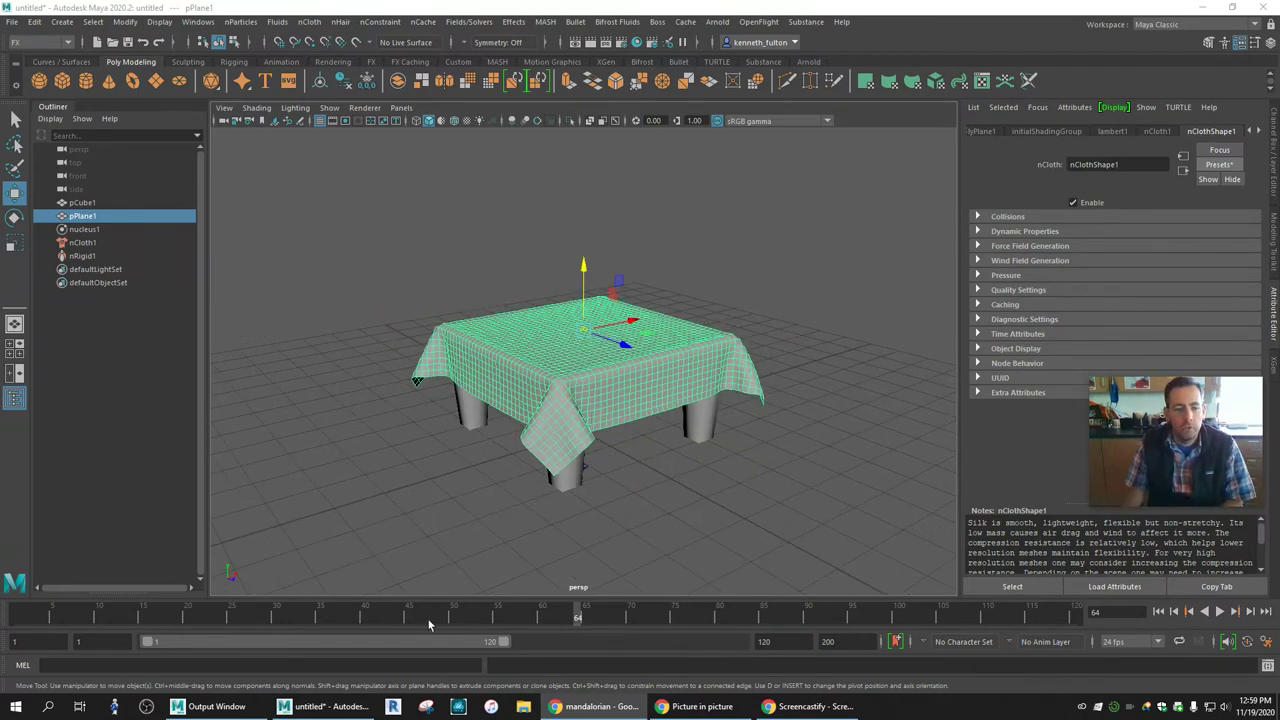
{"action": "mouse_move", "coordinate": [577, 614]}
{"action": "left_mouse_down"}
{"action": "mouse_move", "coordinate": [100, 614]}
{"action": "mouse_move", "coordinate": [44, 565]}
{"action": "left_mouse_up"}
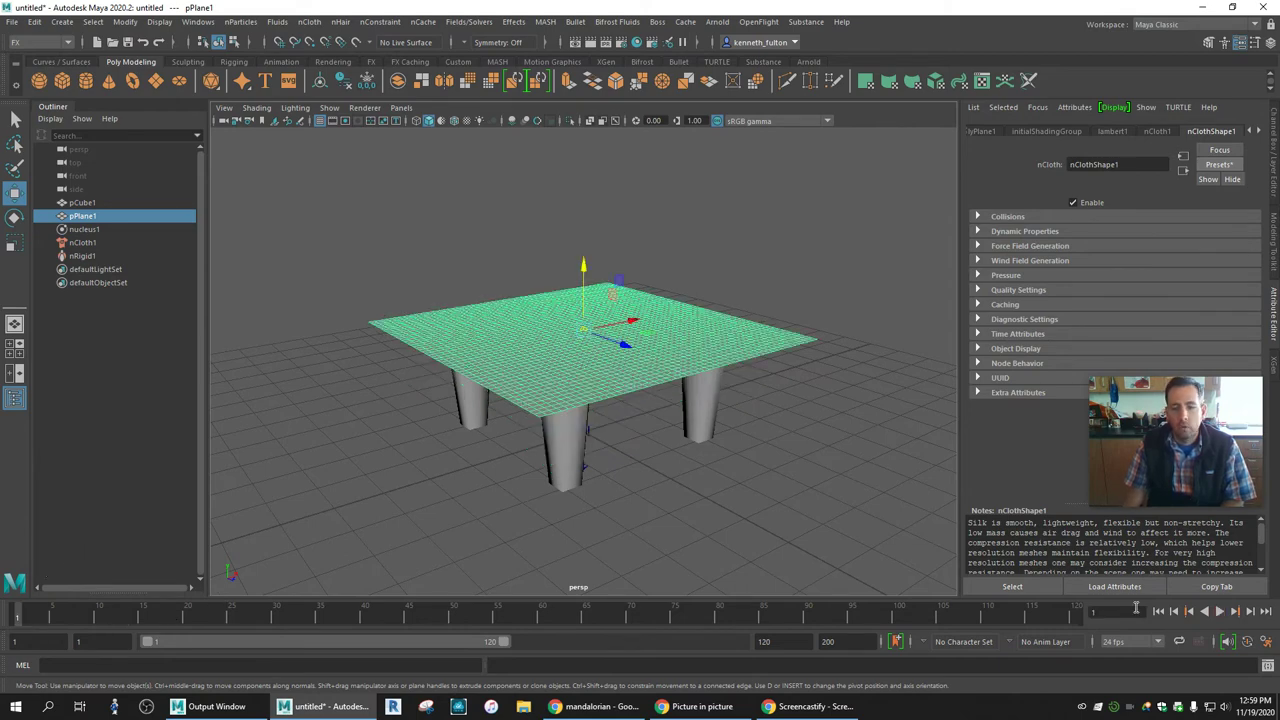
{"action": "left_click", "coordinate": [1219, 611]}
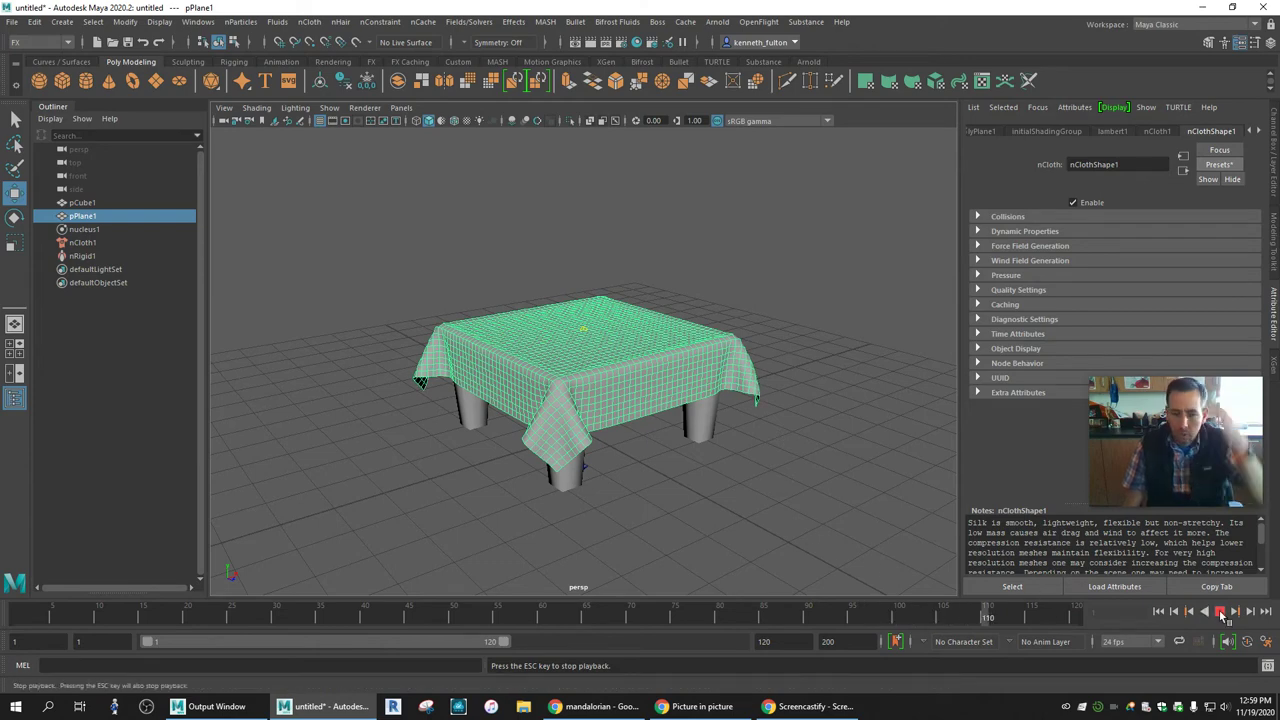
Step: Extend the playback end frame to 200 and replay, stopping at frame 167
{"action": "left_click", "coordinate": [1221, 615]}
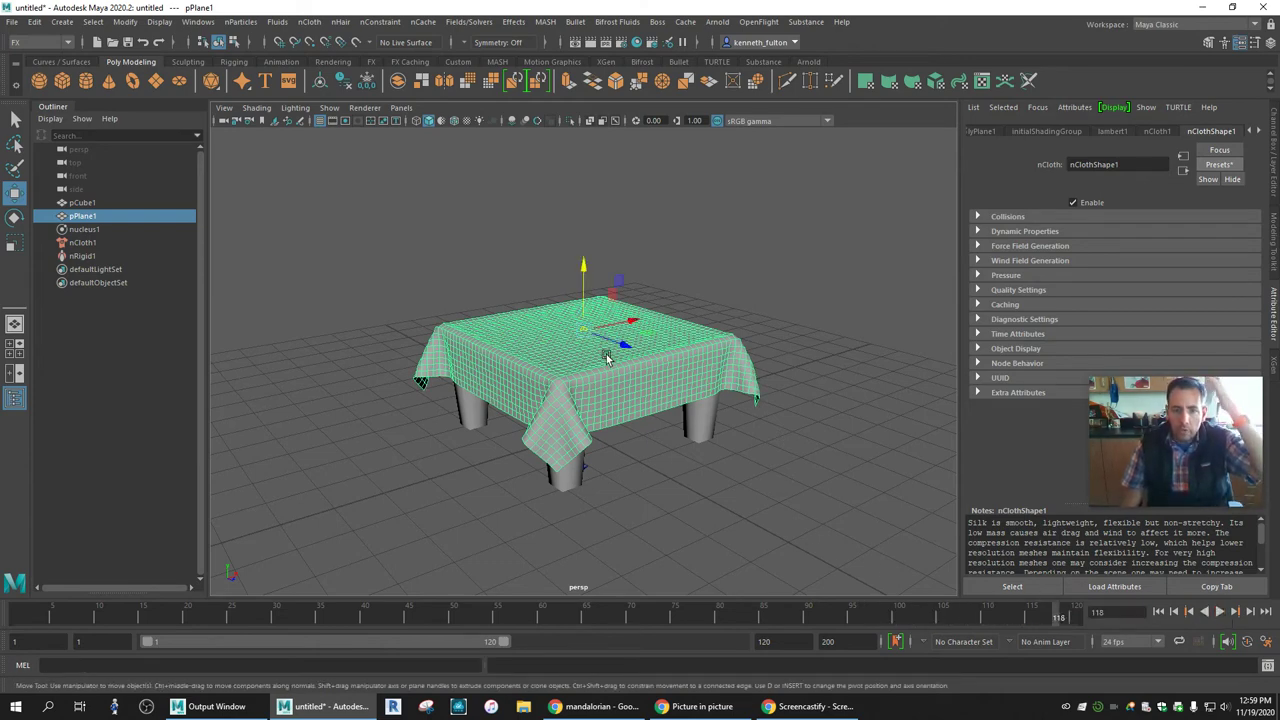
{"action": "double_click", "coordinate": [762, 641]}
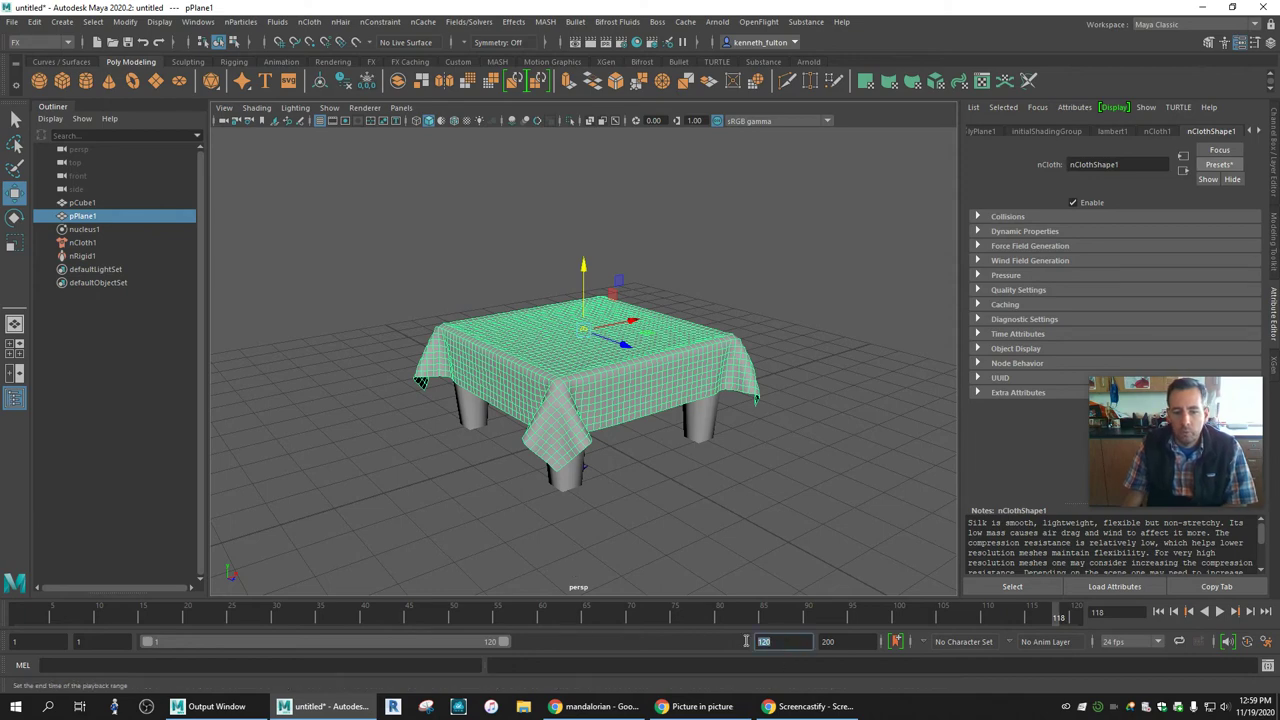
{"action": "type", "text": "200"}
{"action": "key", "text": "Return"}
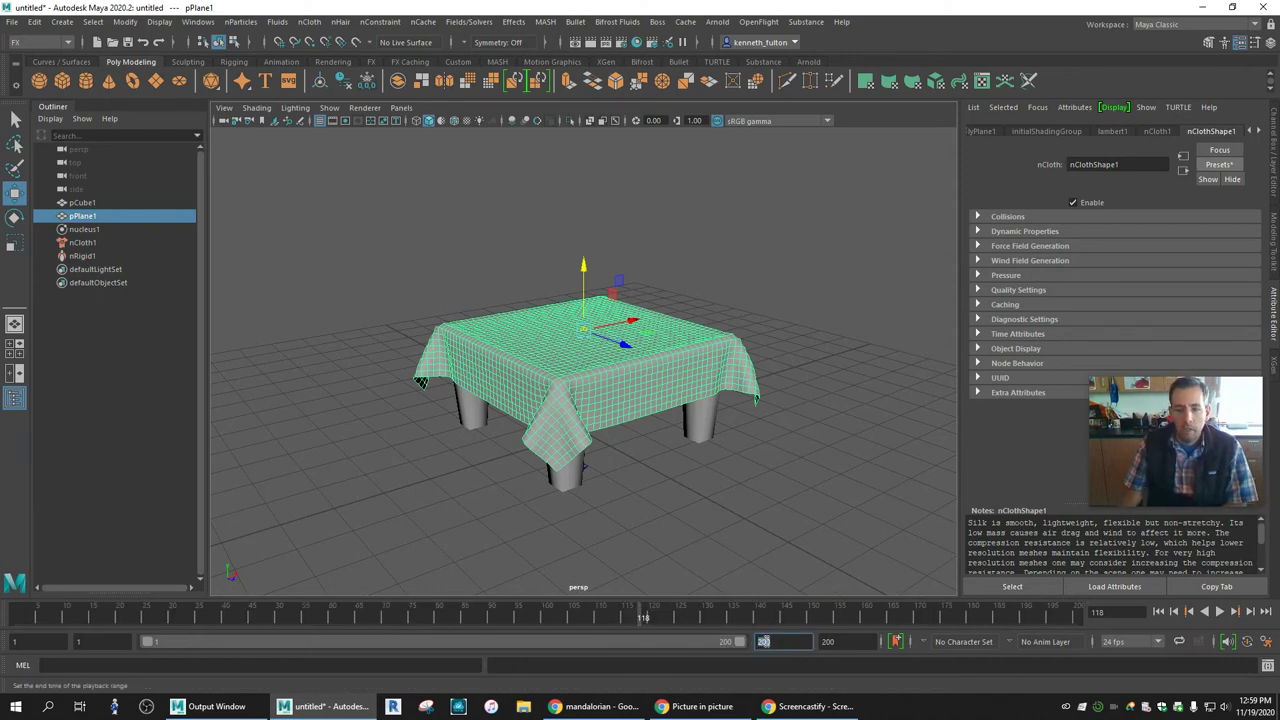
{"action": "left_click", "coordinate": [1220, 611]}
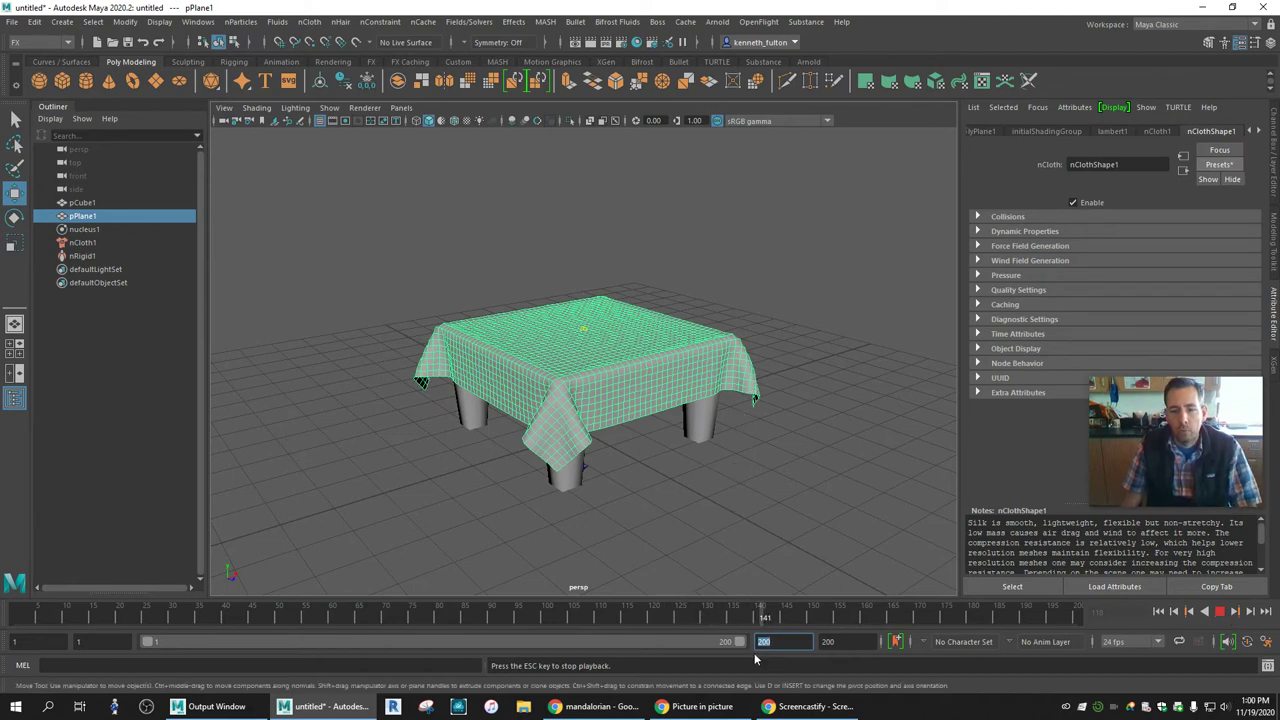
{"action": "left_click", "coordinate": [1224, 613]}
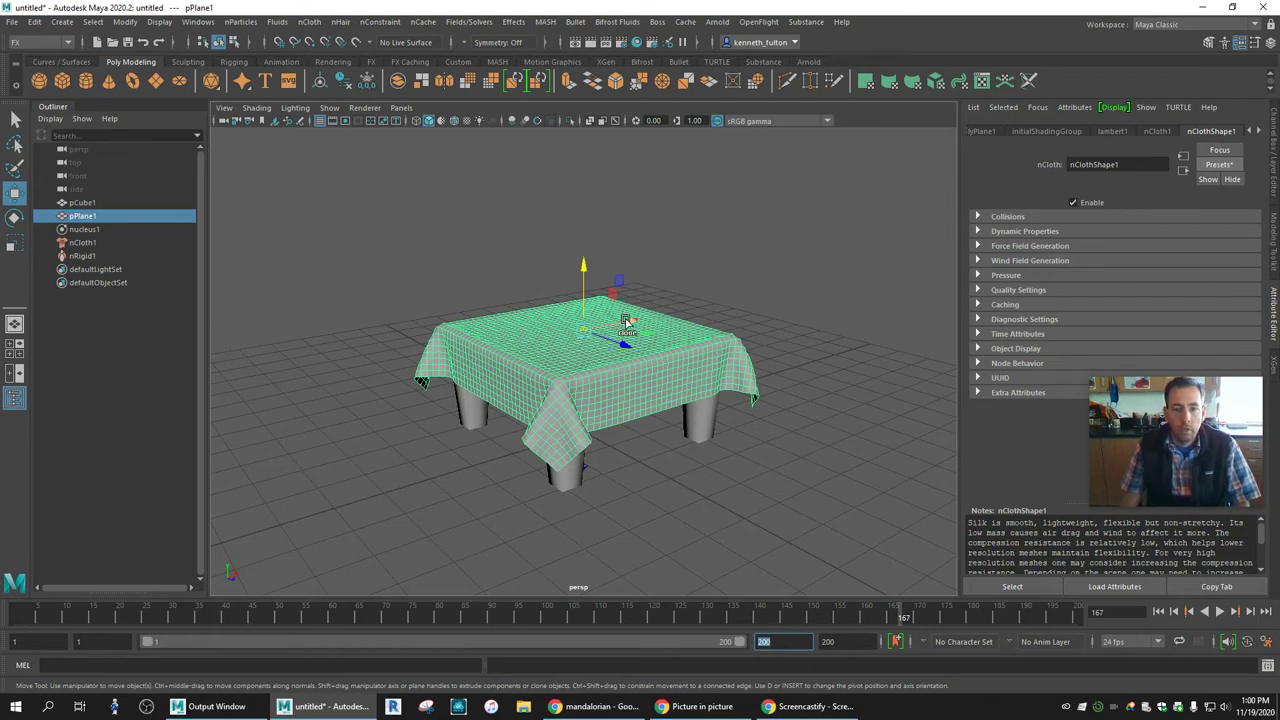
Step: Duplicate the draped cloth as pPlane2 beside the table and reset pPlane1 to frame 1
{"action": "left_click_drag", "start_coordinate": [626, 322], "coordinate": [348, 375], "text": "shift"}
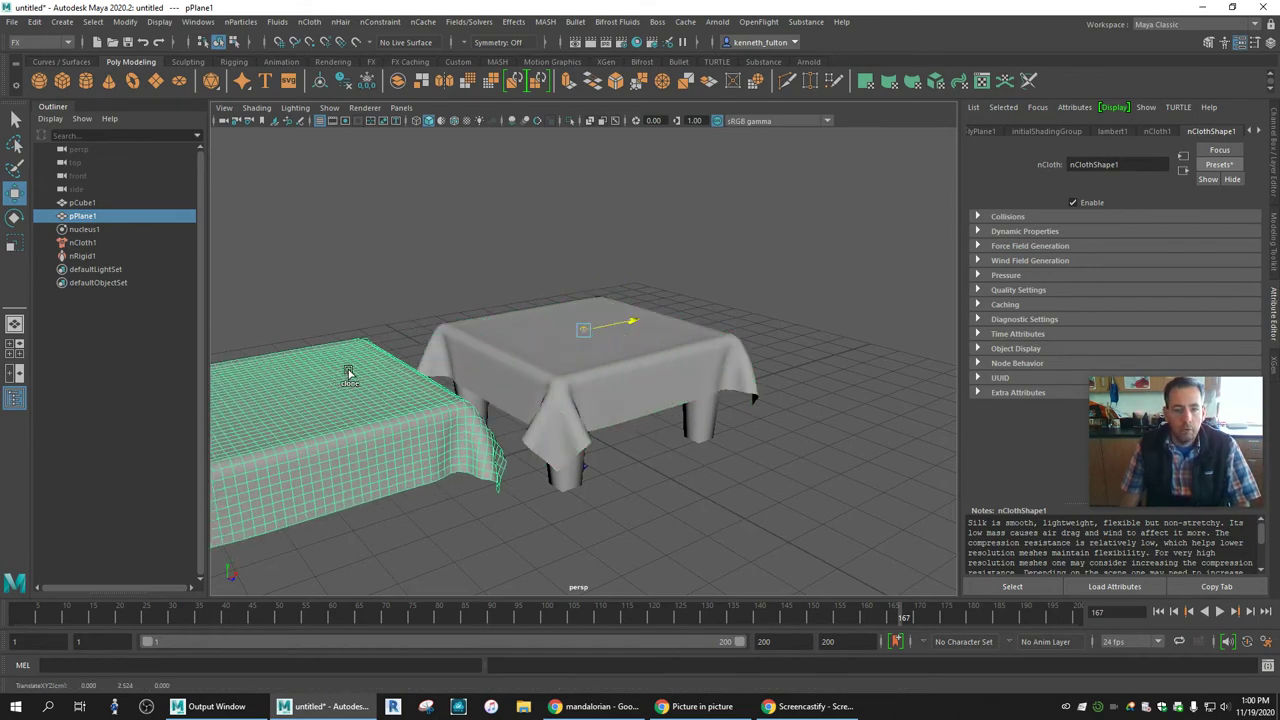
{"action": "left_click", "coordinate": [611, 362]}
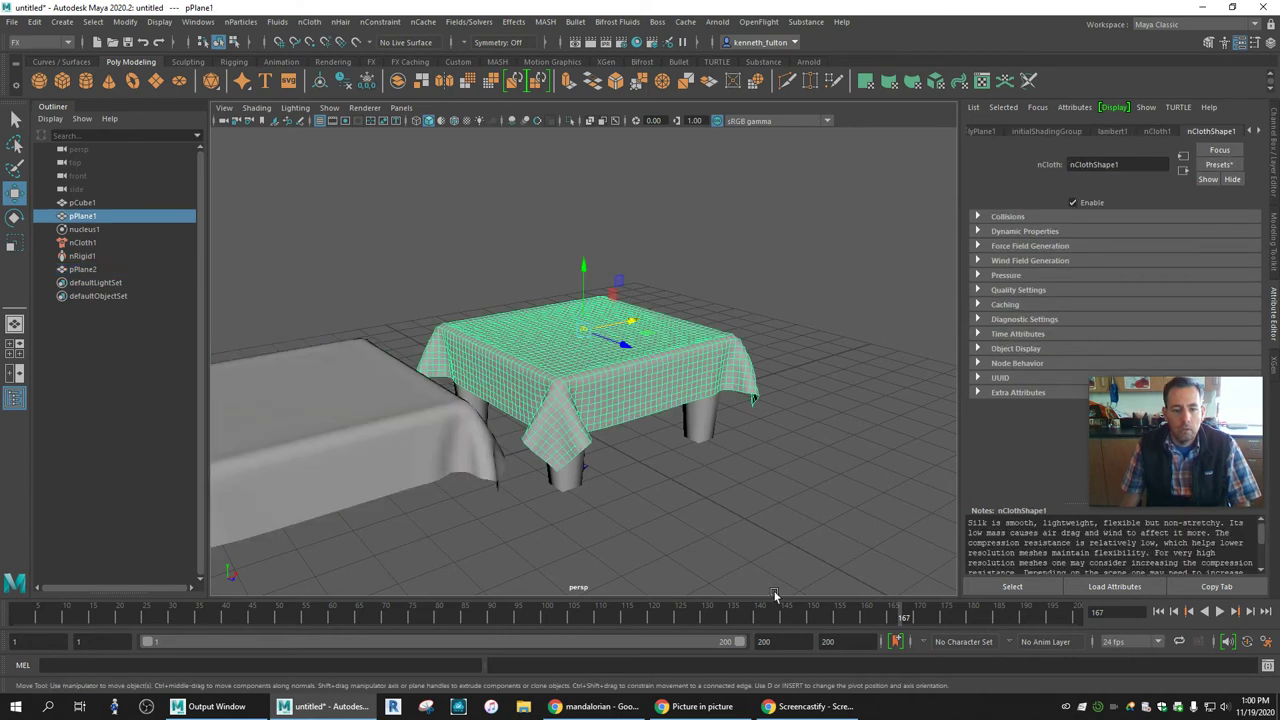
{"action": "left_click_drag", "start_coordinate": [903, 617], "coordinate": [257, 617]}
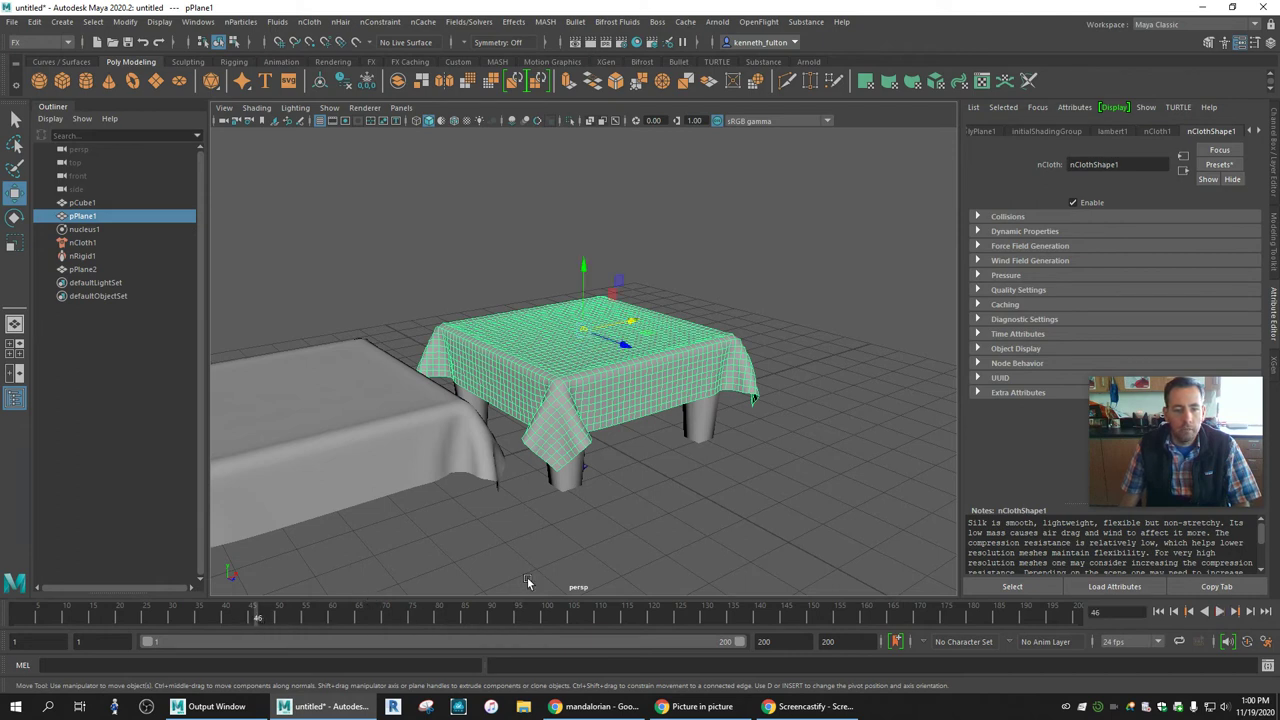
{"action": "left_click", "coordinate": [1158, 611]}
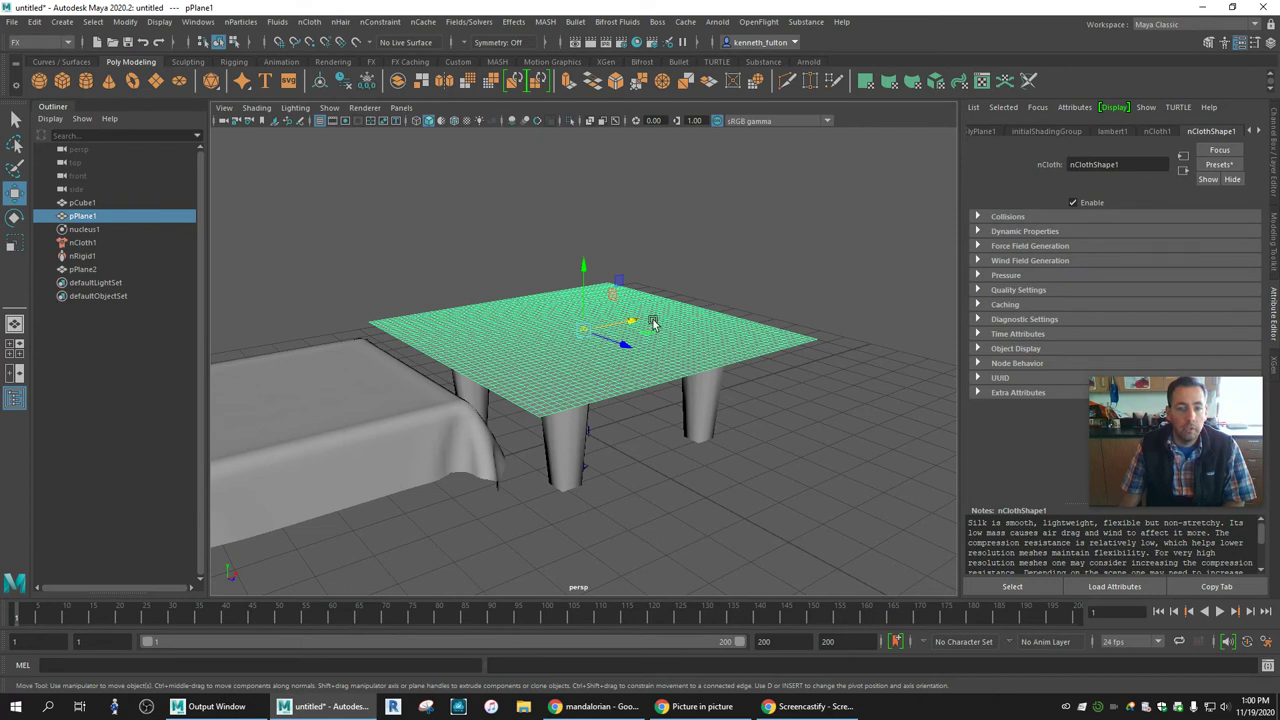
{"action": "left_click", "coordinate": [390, 421]}
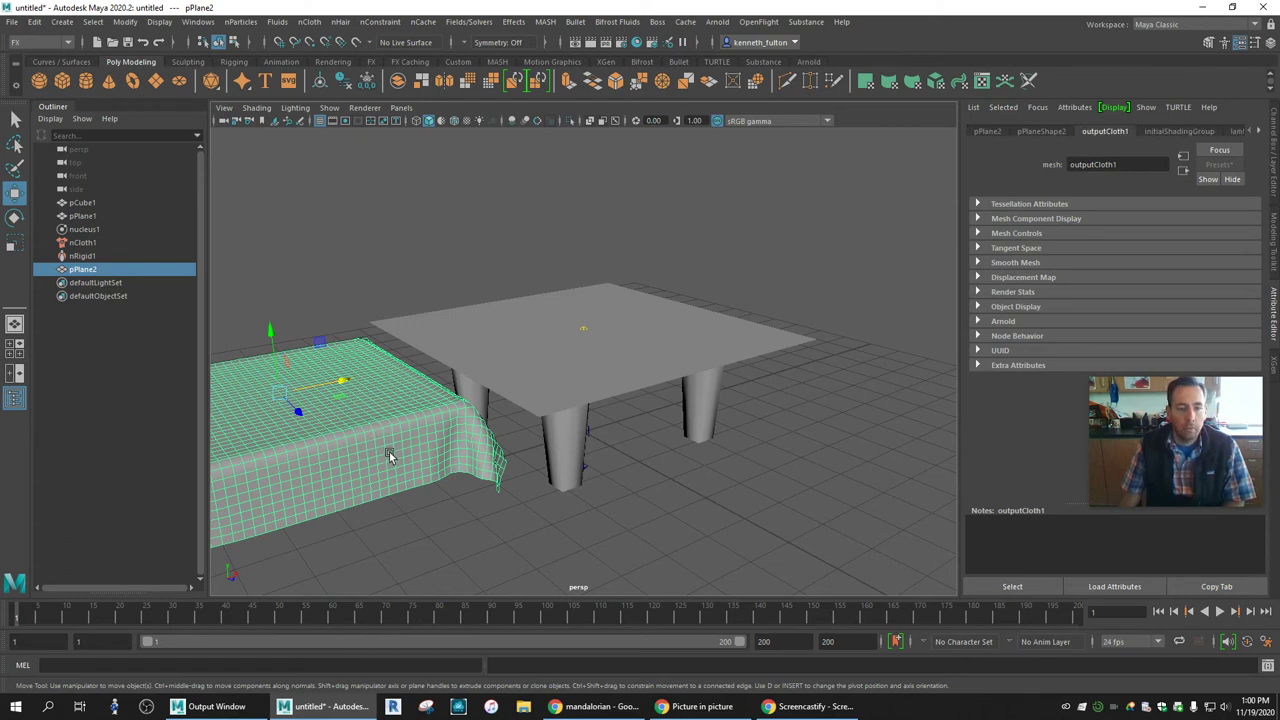
{"action": "left_click", "coordinate": [638, 344]}
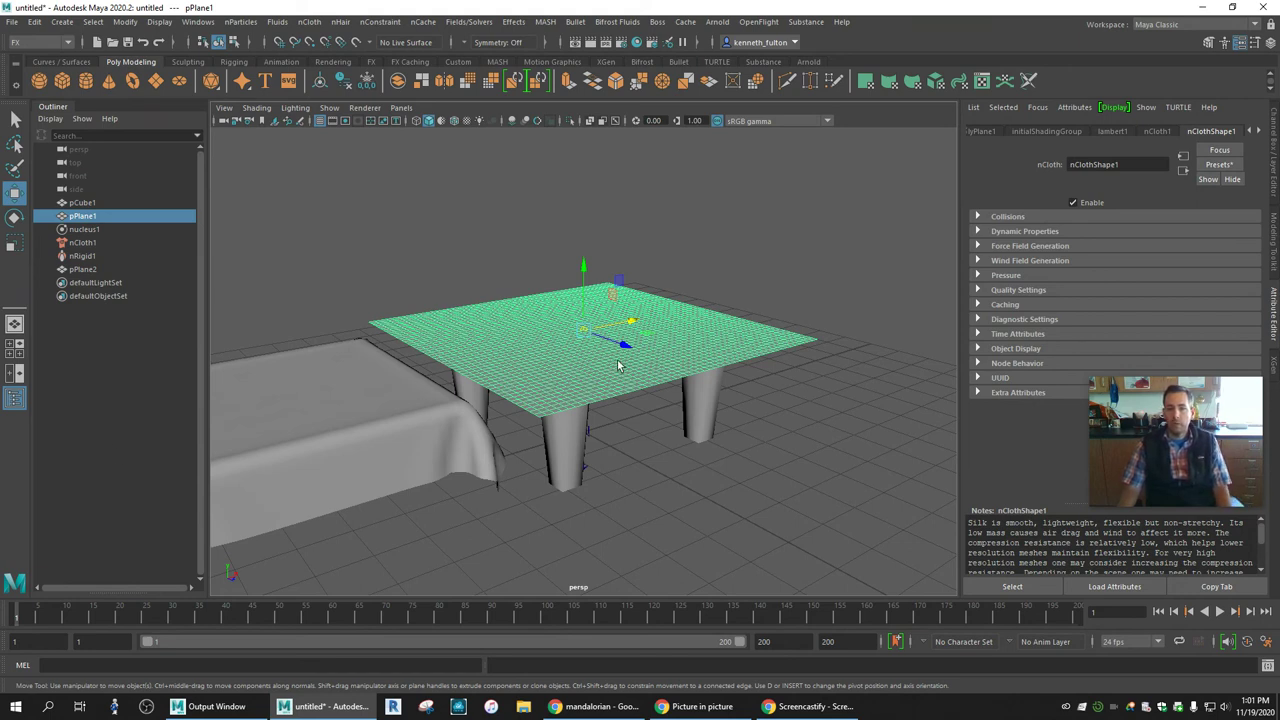
{"action": "left_click", "coordinate": [1219, 164]}
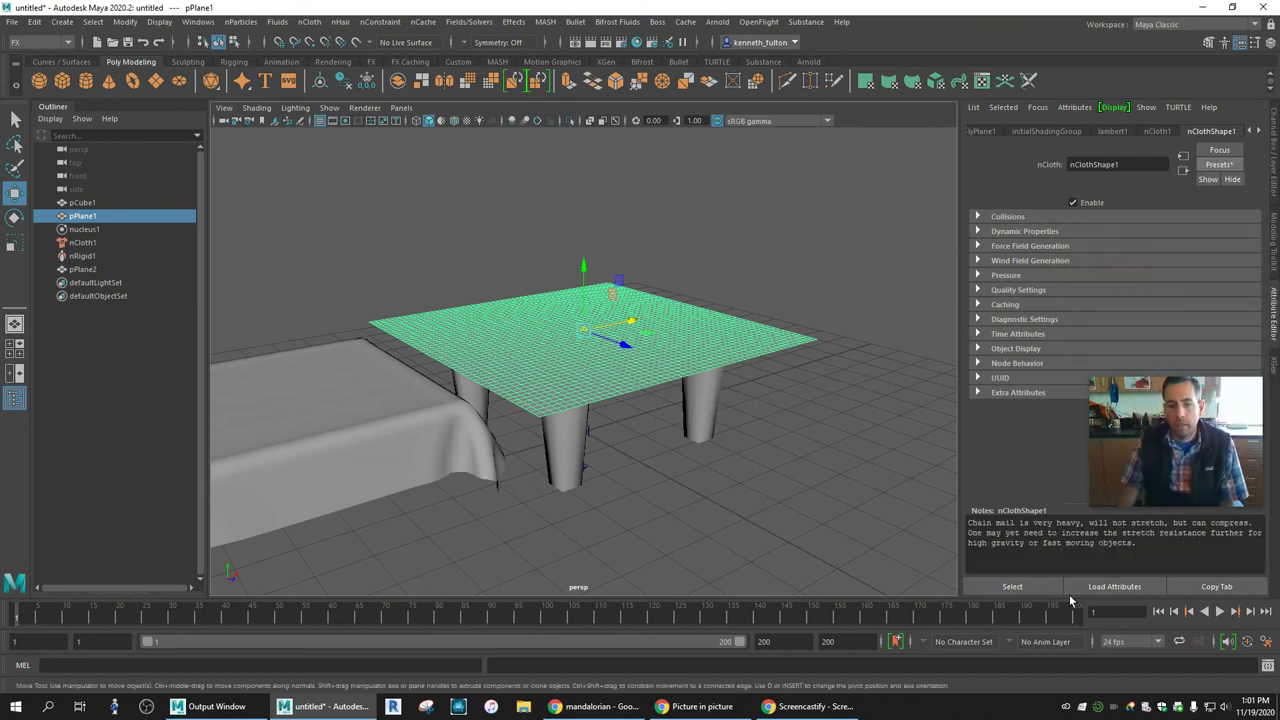
Step: Replay the simulation with the chainMail preset, reaching frame 96
{"action": "left_click", "coordinate": [1219, 612]}
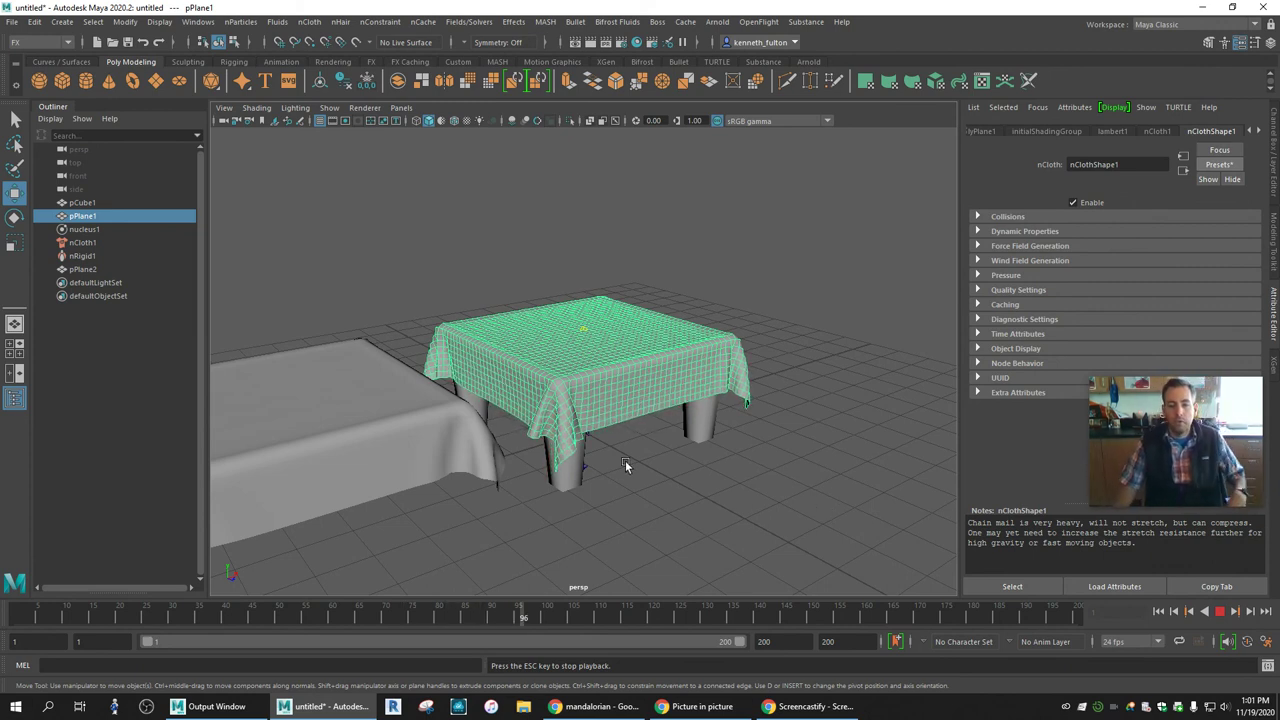
Step: Halt the chainMail simulation at frame 104
{"action": "left_click", "coordinate": [1217, 613]}
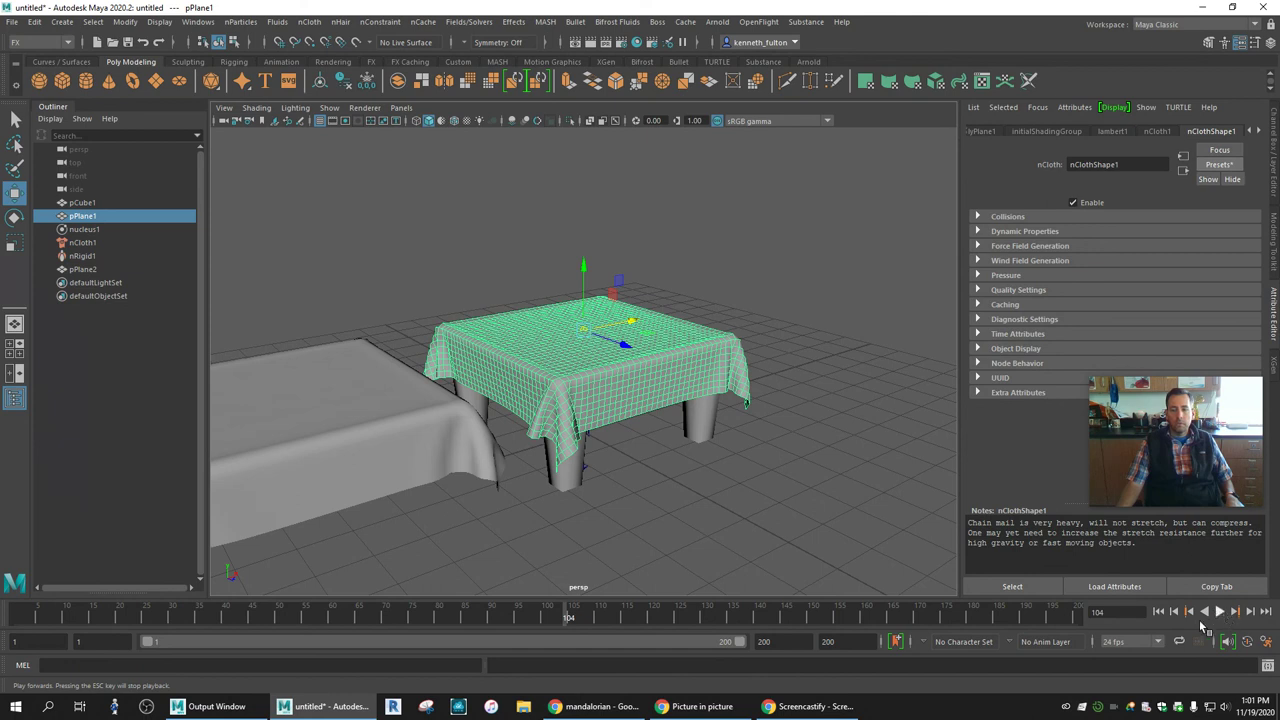